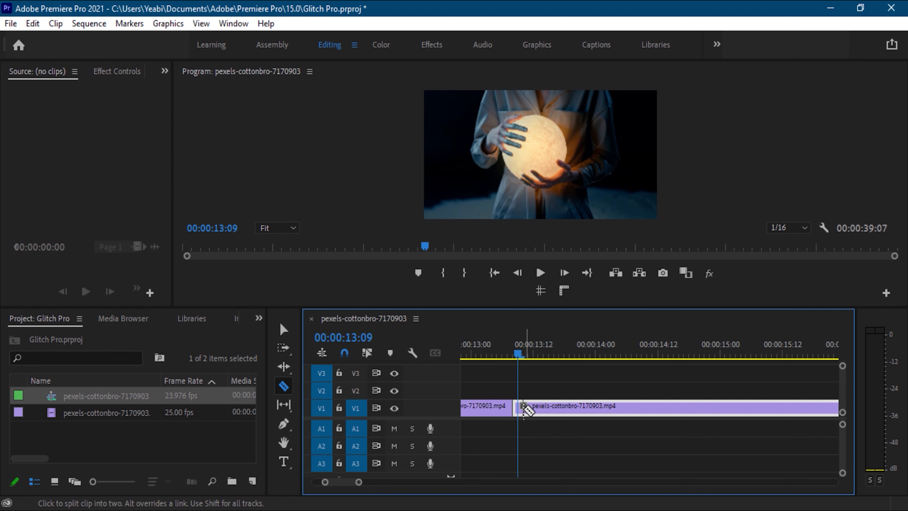
- Cut the V1 clip at every frame from 00:00:13:09 to 00:00:13:15, and again at 00:00:13:17, with the Razor tool
key(Right)
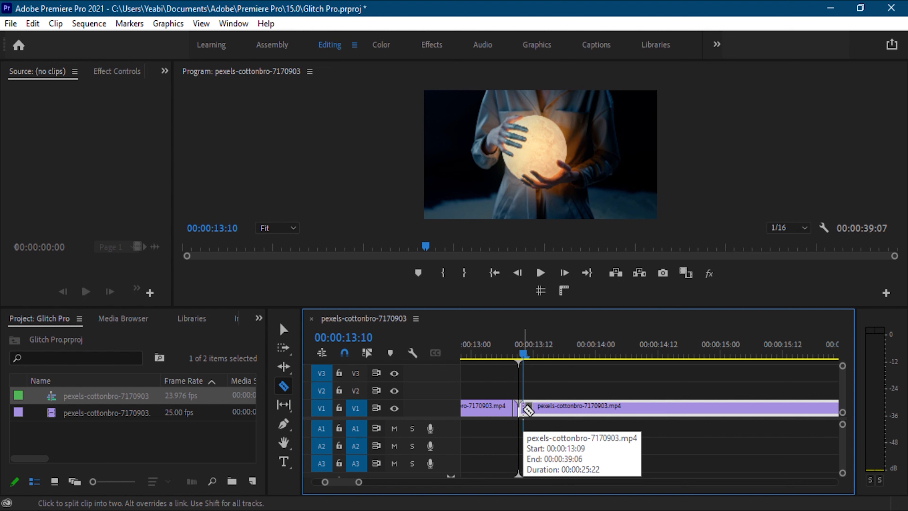
click(525, 409)
key(Right)
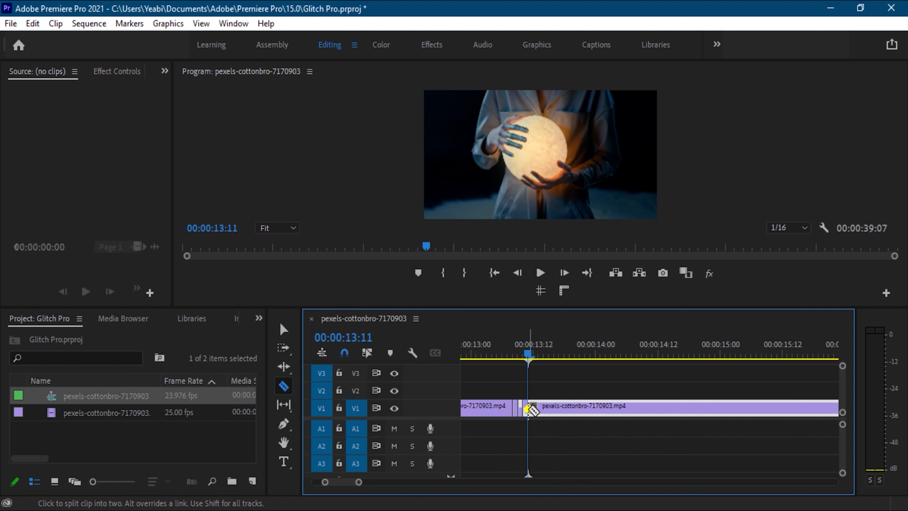
click(531, 409)
key(Right)
click(536, 410)
key(Right)
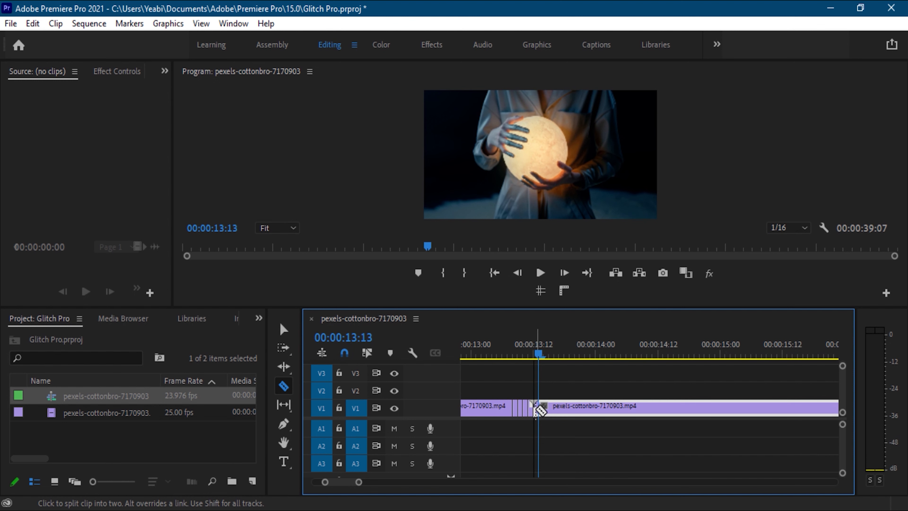
click(540, 410)
key(Right)
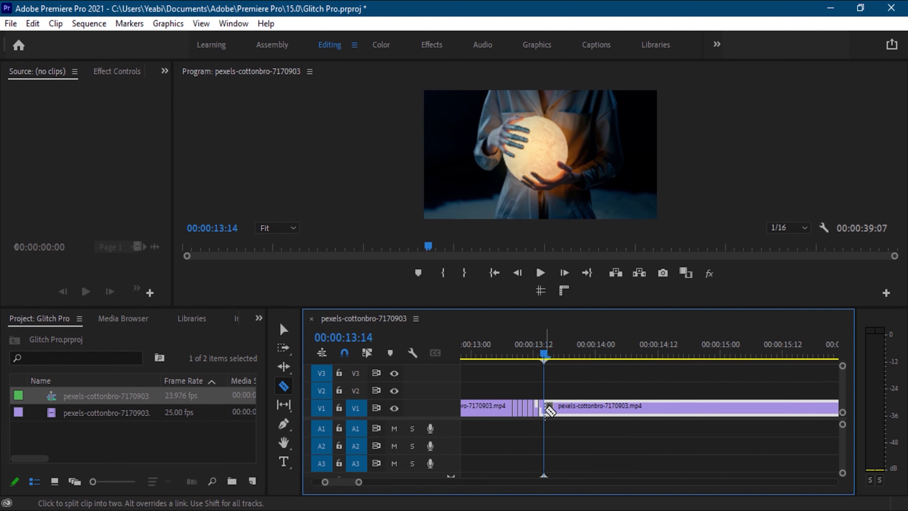
click(544, 409)
key(Right)
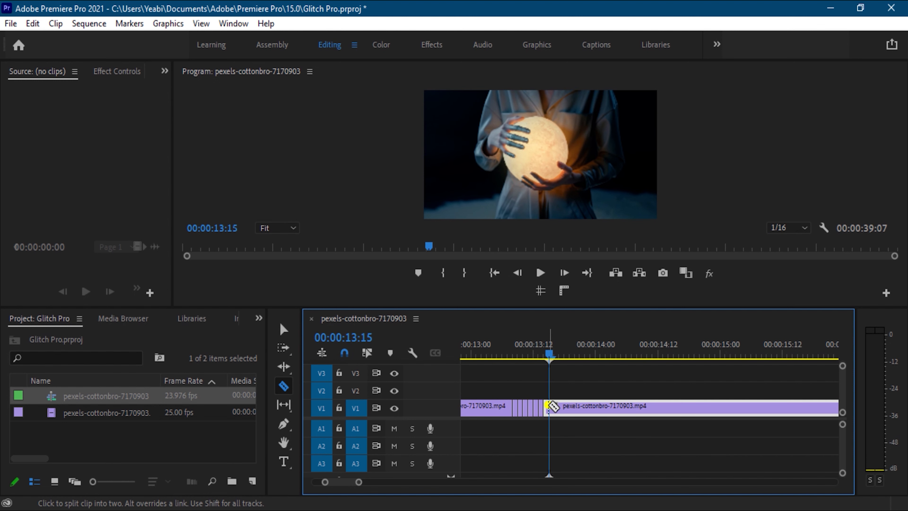
click(549, 409)
key(Right)
click(557, 410)
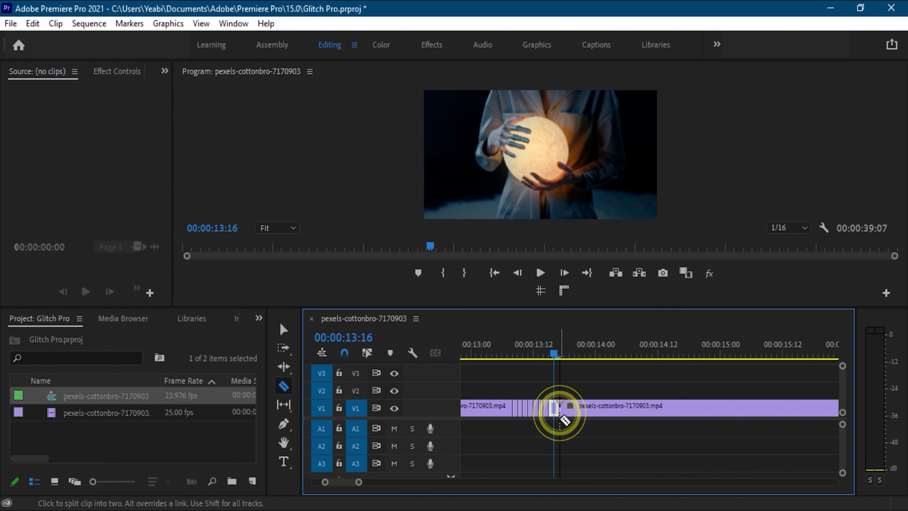
key(Right)
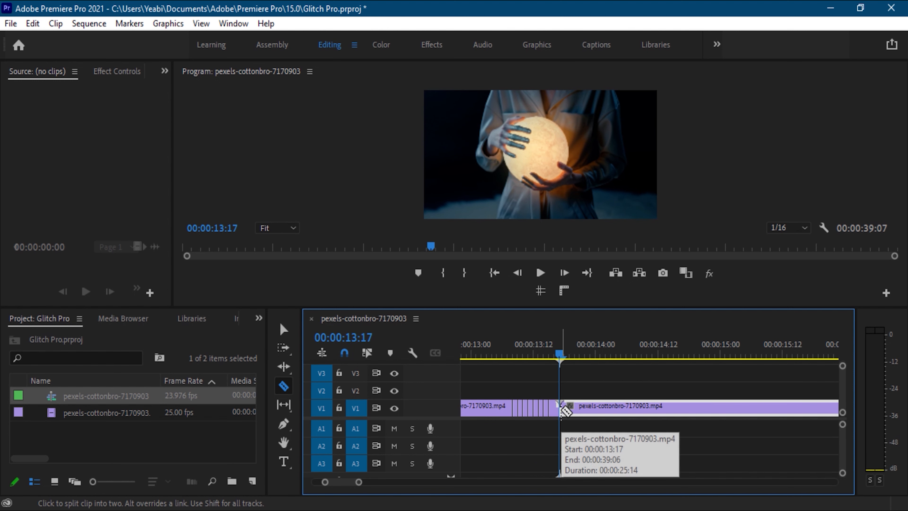
- Complete the one-frame pieces on V1 by cutting at 00:00:13:16 and 00:00:13:18
key(Left)
key(Left)
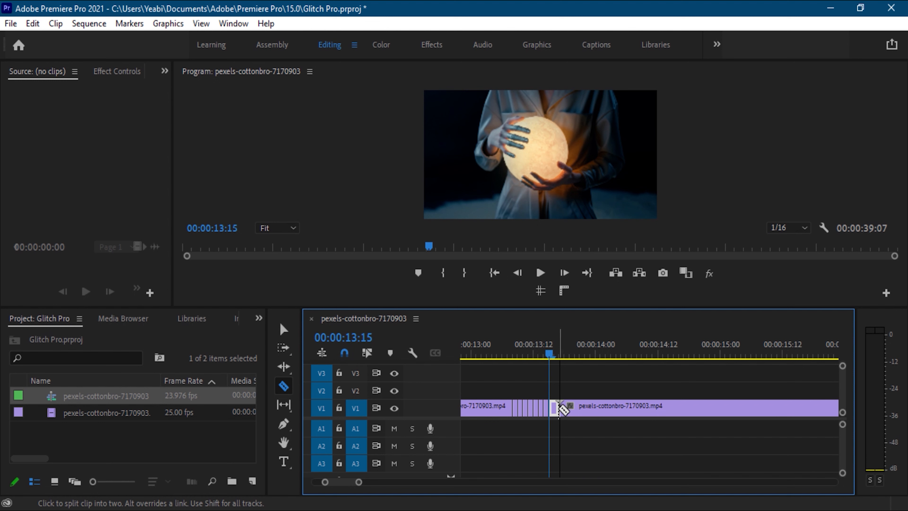
key(Right)
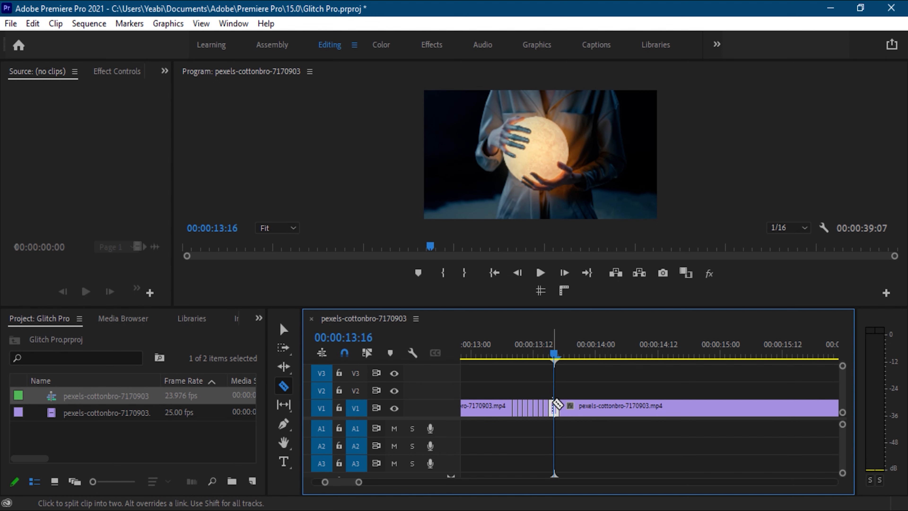
click(556, 408)
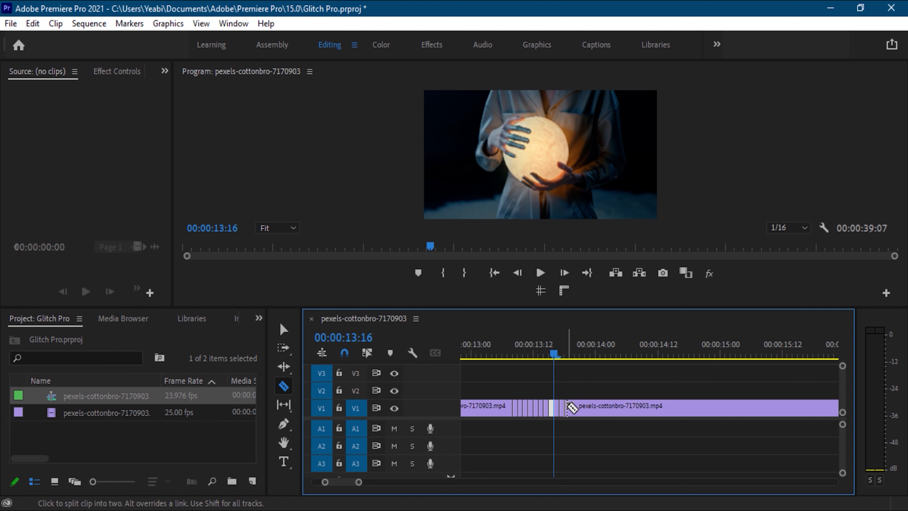
click(567, 407)
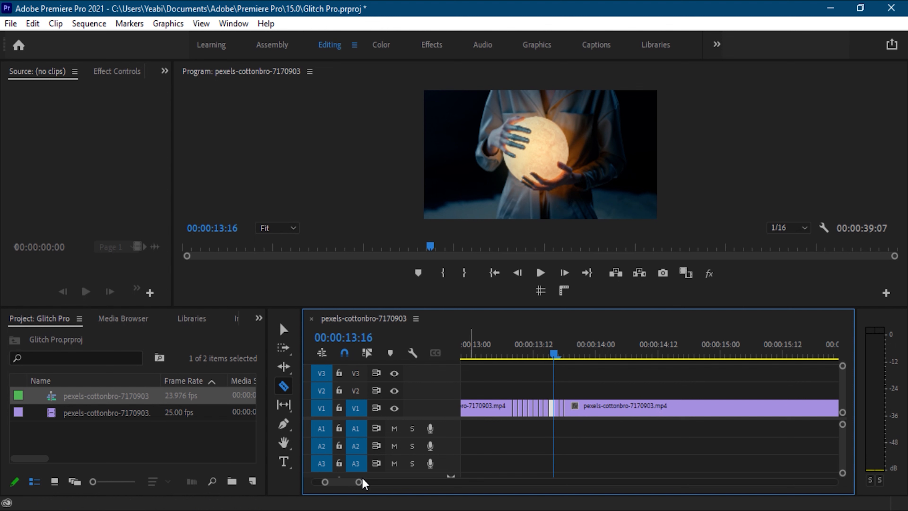
- Delete the one-frame pieces at 00:00:13:09, 00:00:13:11, 00:00:13:13 and 00:00:13:16 from V1, leaving gaps
drag(361, 484, 346, 485)
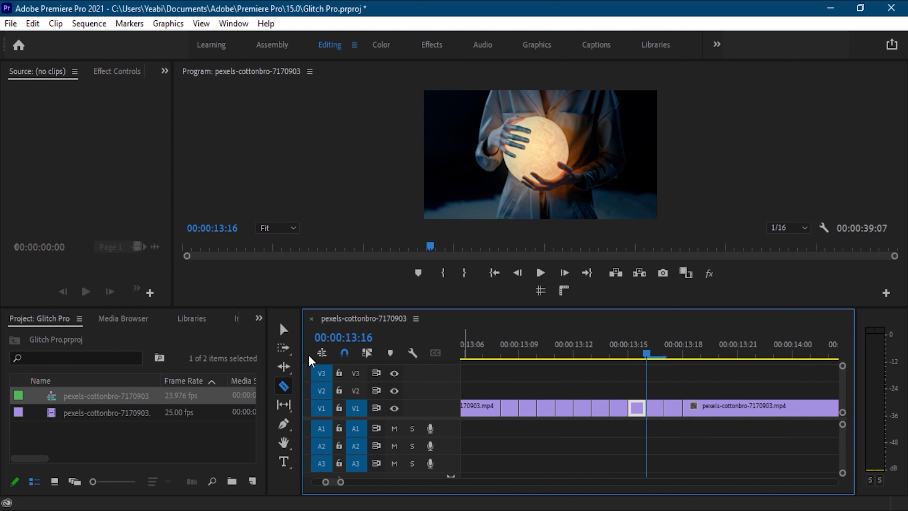
click(284, 329)
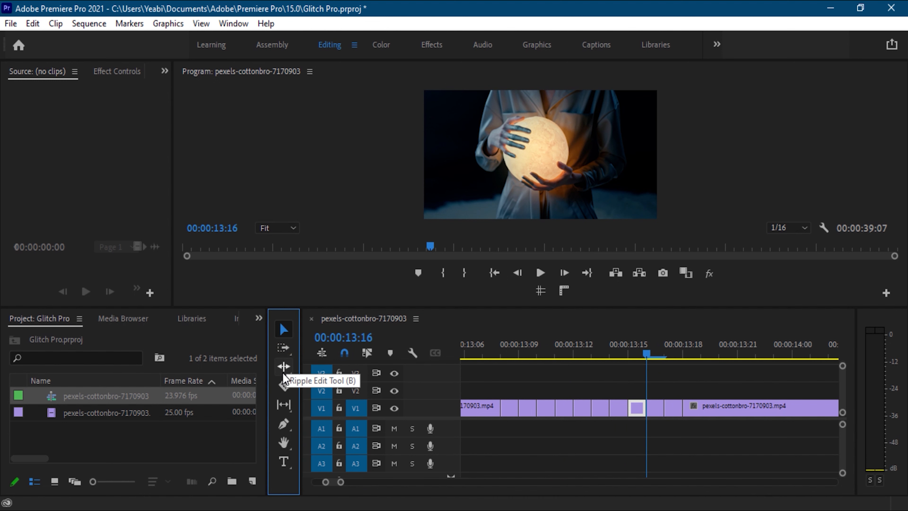
click(528, 412)
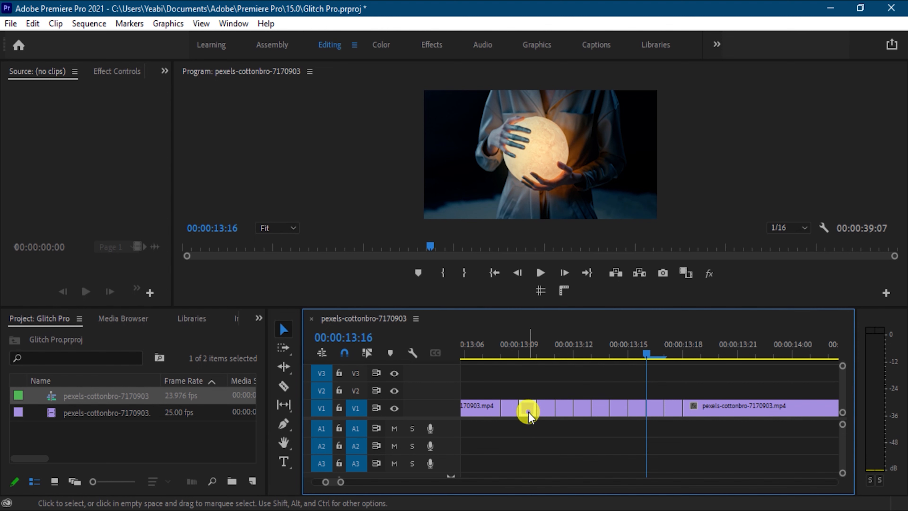
key(Delete)
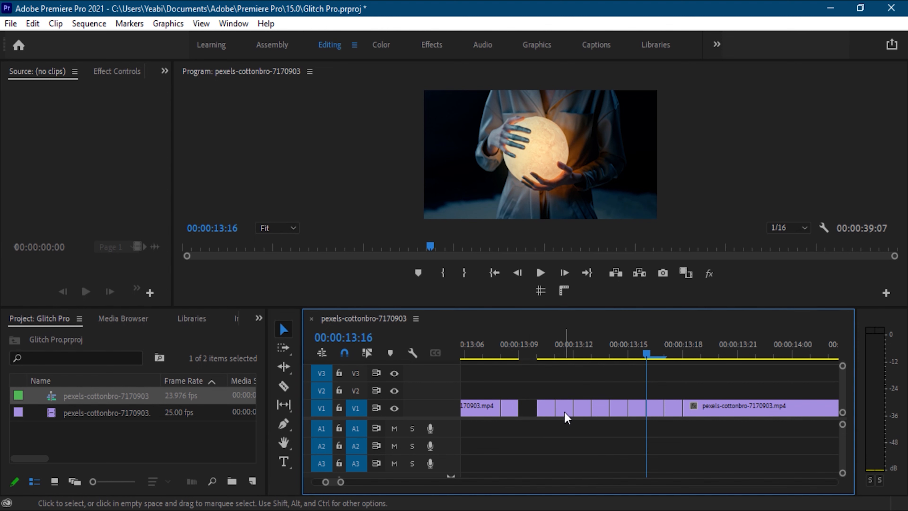
click(565, 410)
key(Delete)
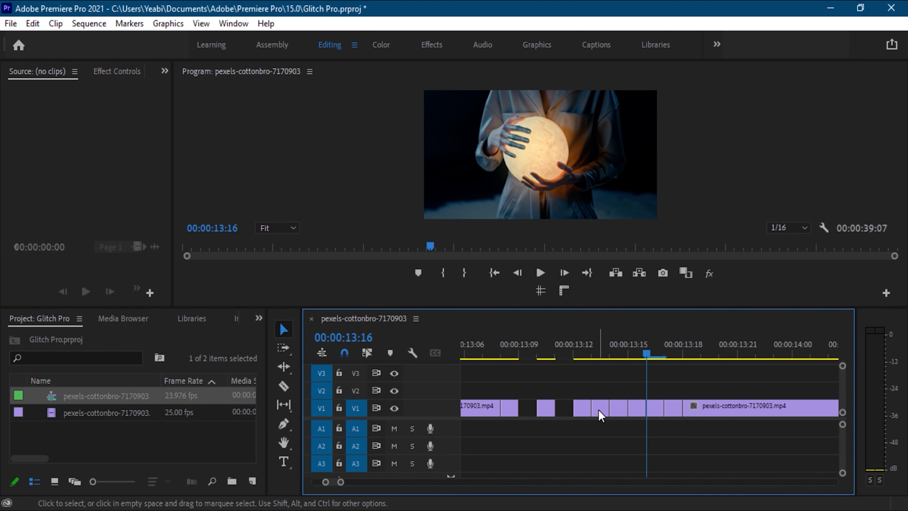
click(599, 409)
key(Delete)
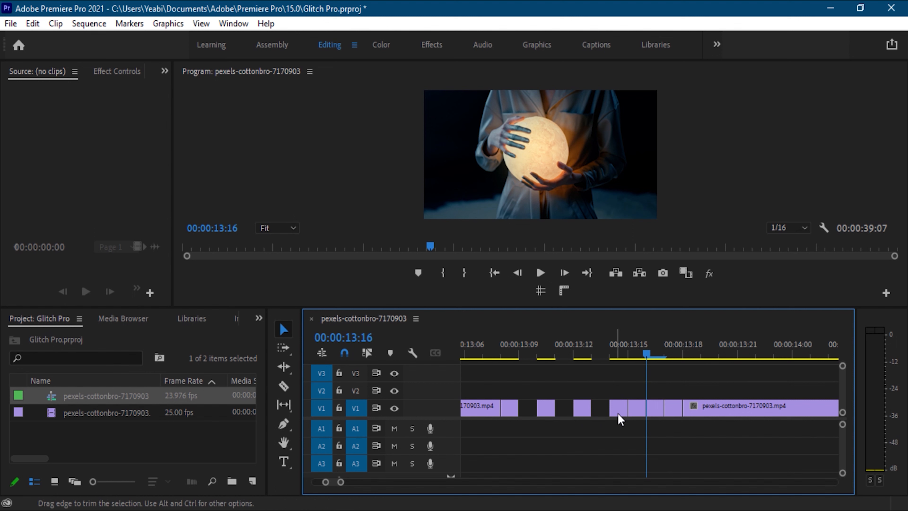
click(655, 409)
key(Delete)
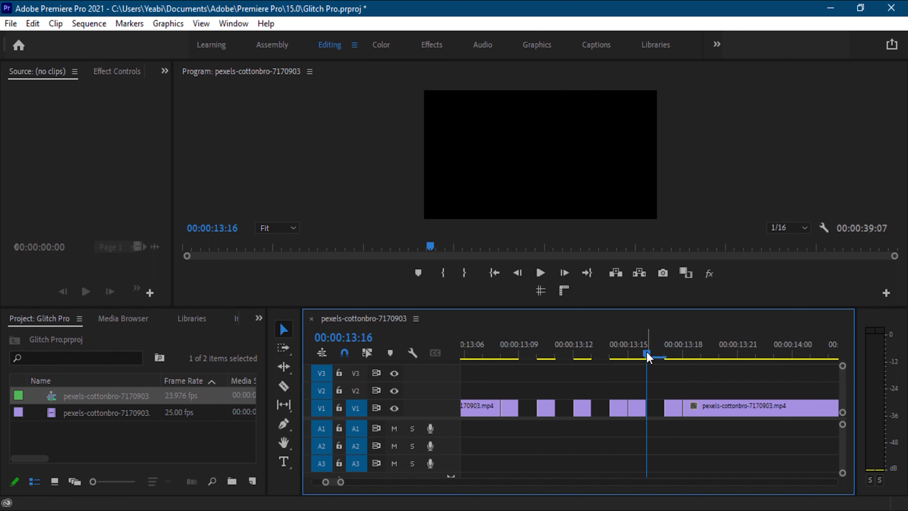
- Play back the cut section from 00:00:13:07 and return the playhead to 00:00:13:01
drag(646, 351, 490, 406)
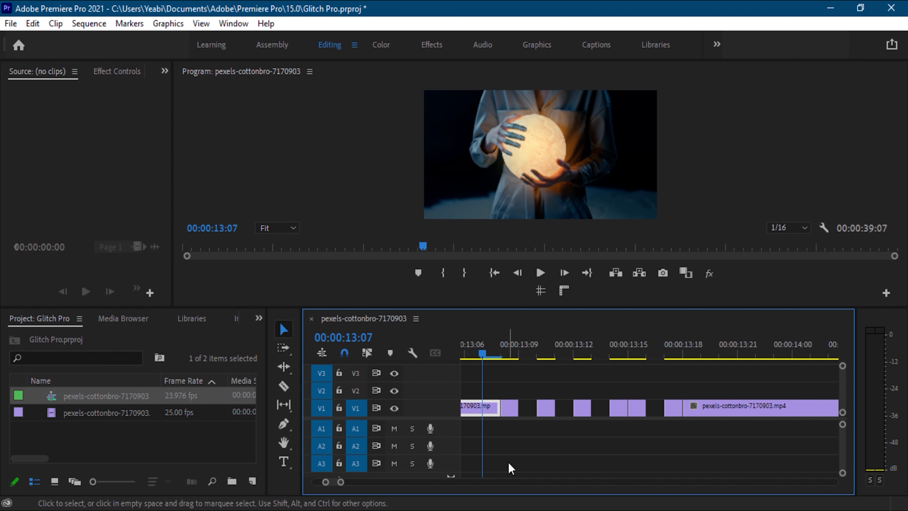
key(space)
key(space)
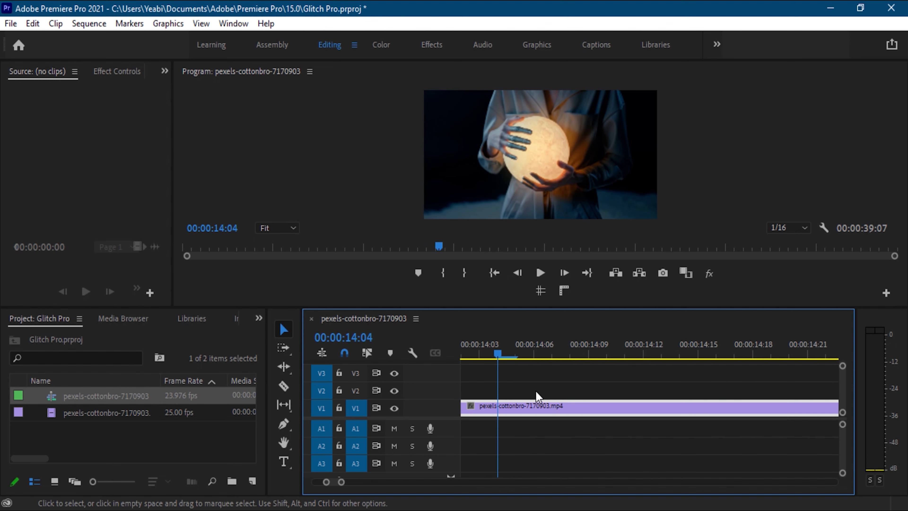
drag(497, 355, 479, 369)
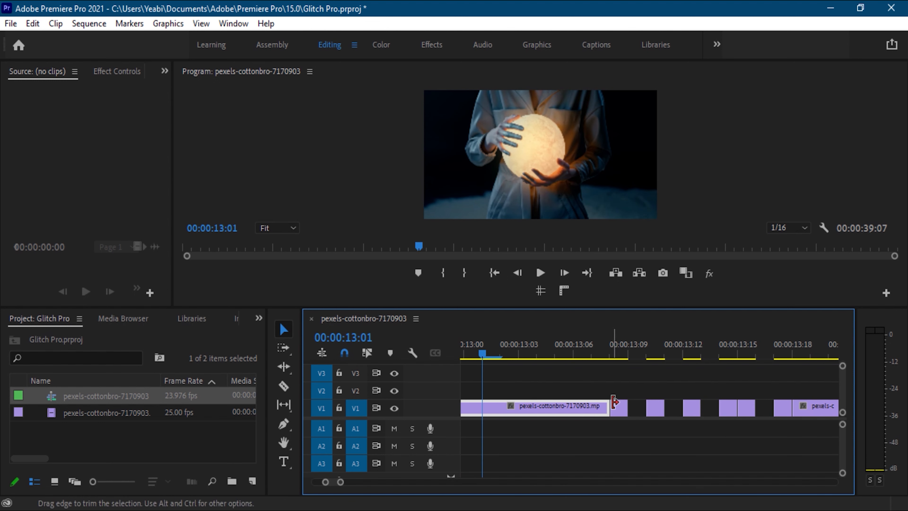
click(620, 415)
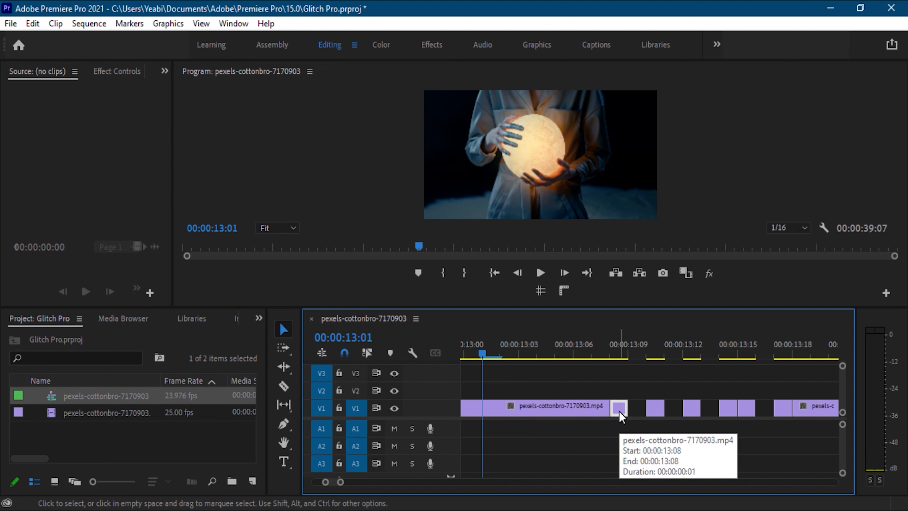
right_click(620, 415)
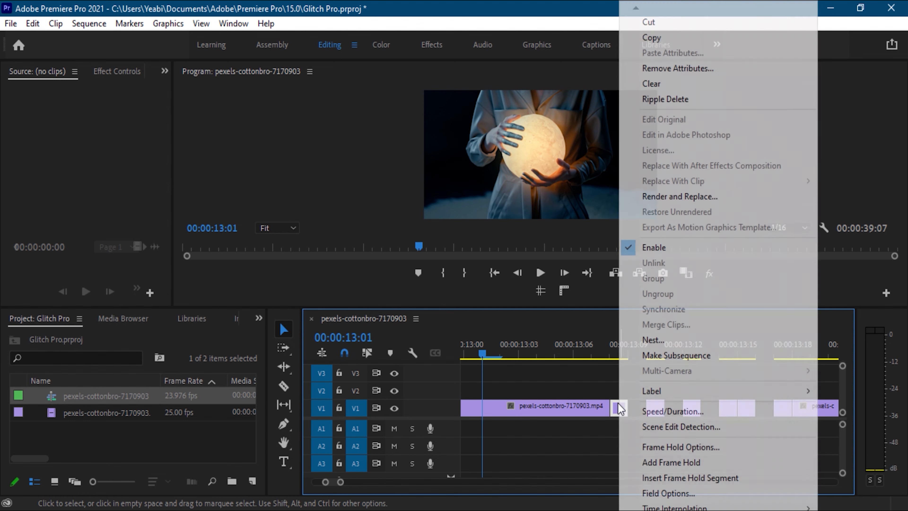
click(597, 384)
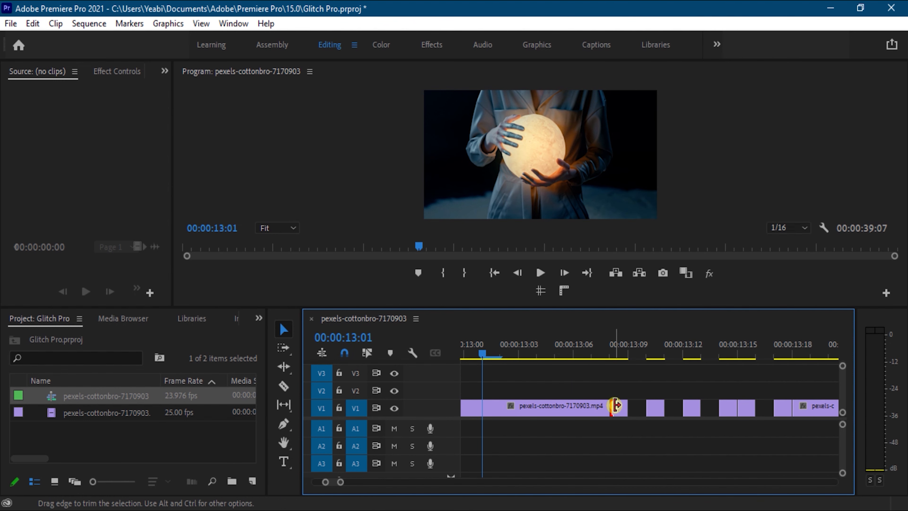
- Duplicate the one-frame piece at 00:00:13:08 so that one copy sits on V2 directly above the one on V1
click(622, 412)
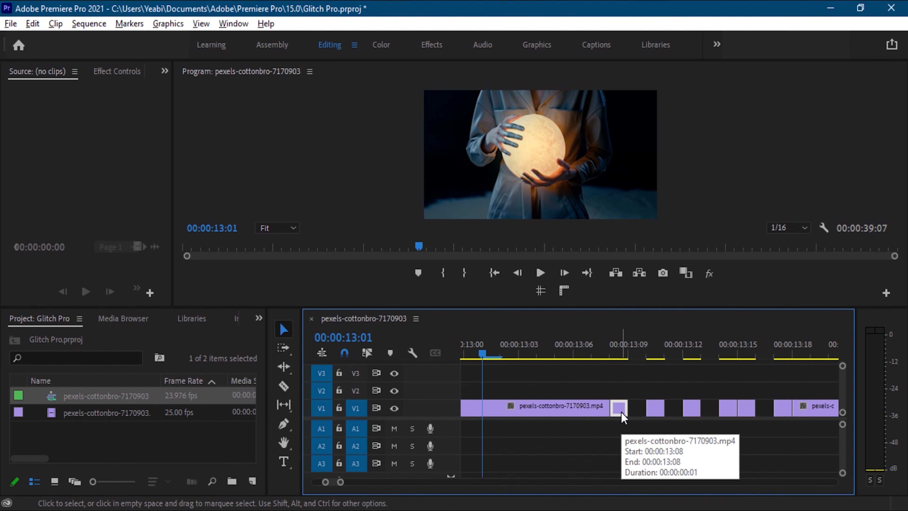
drag(620, 399, 625, 441)
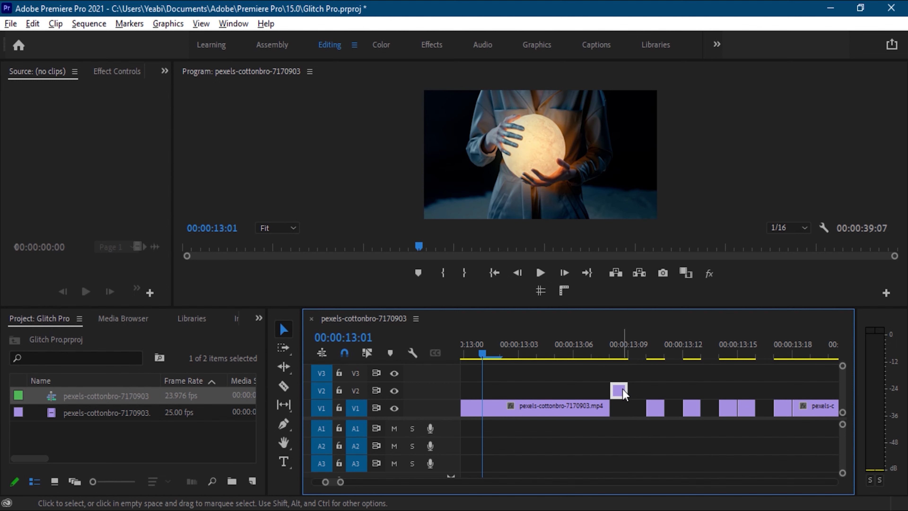
drag(623, 393, 622, 408)
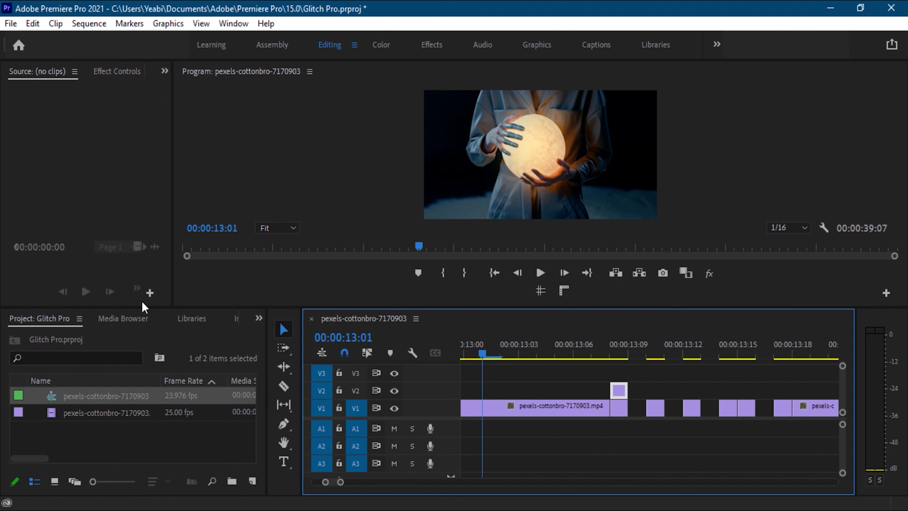
- Set the opacity of the one-frame copy on V2 to 50%
click(618, 391)
click(619, 391)
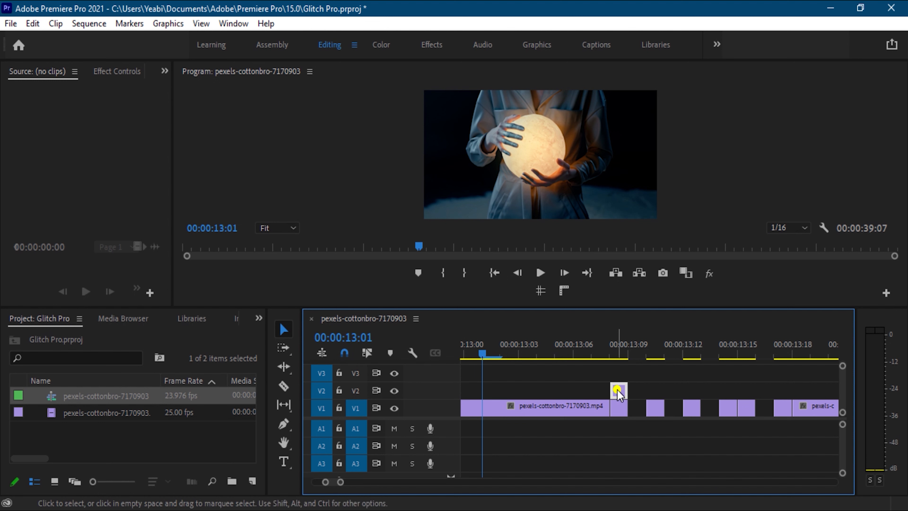
click(117, 76)
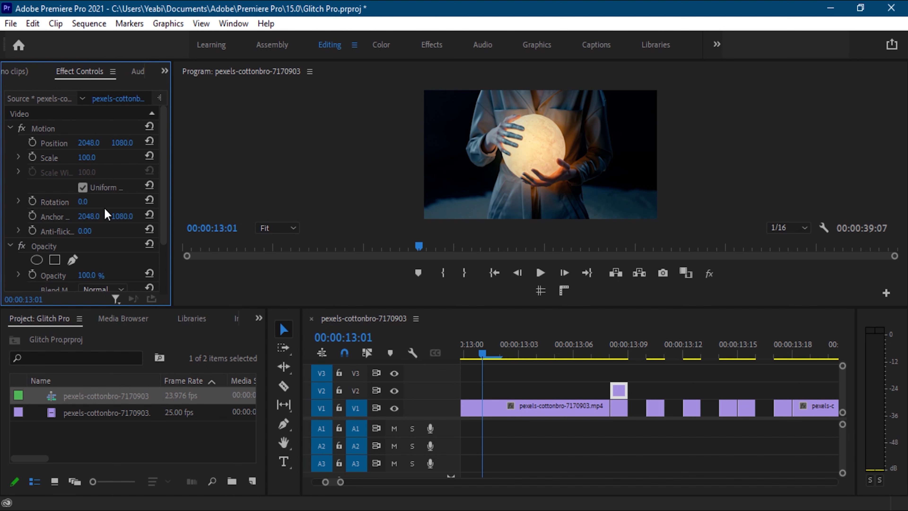
scroll(93, 211, down, 2)
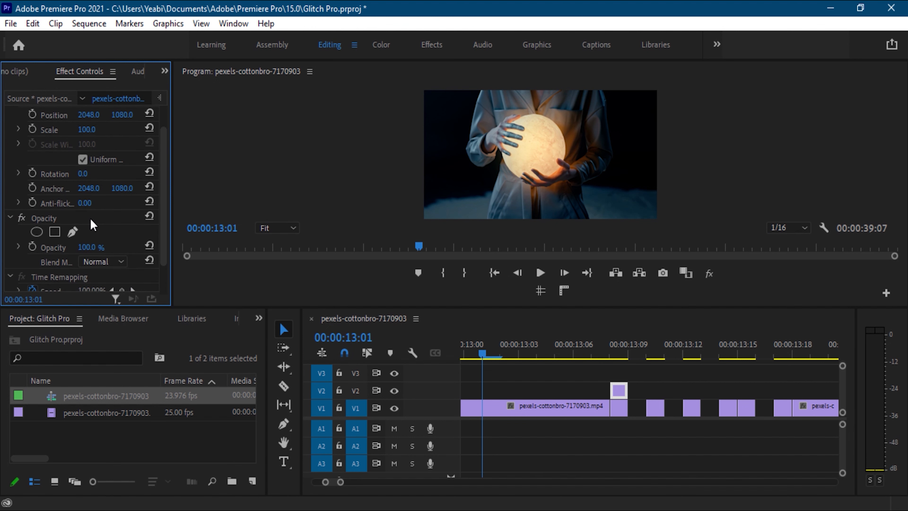
click(93, 249)
text(50)
key(Return)
- Move the playhead to 00:00:13:08 and shift the V2 copy's horizontal position to 1903
drag(91, 115, 90, 115)
drag(486, 357, 612, 352)
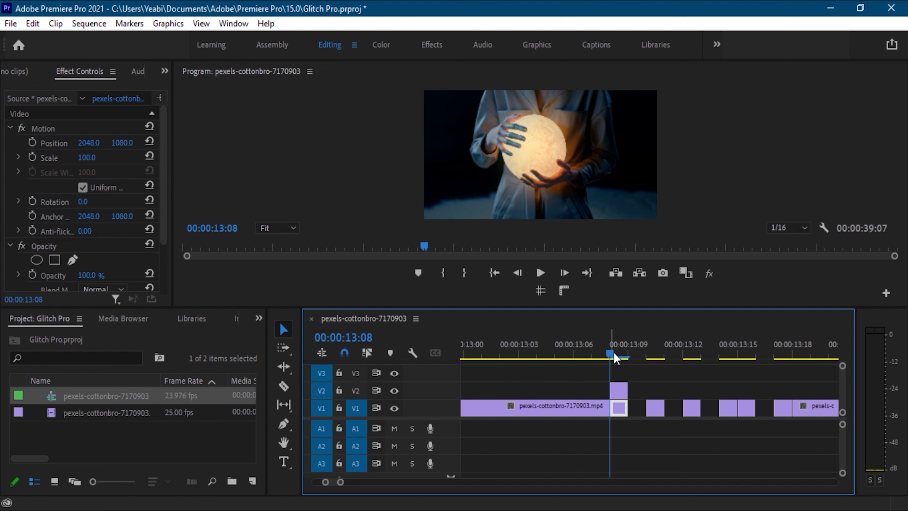
click(618, 389)
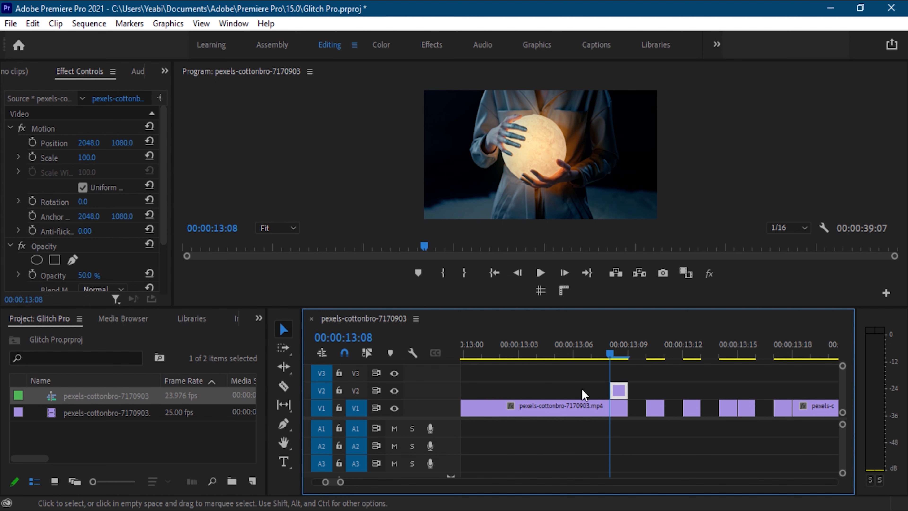
click(550, 407)
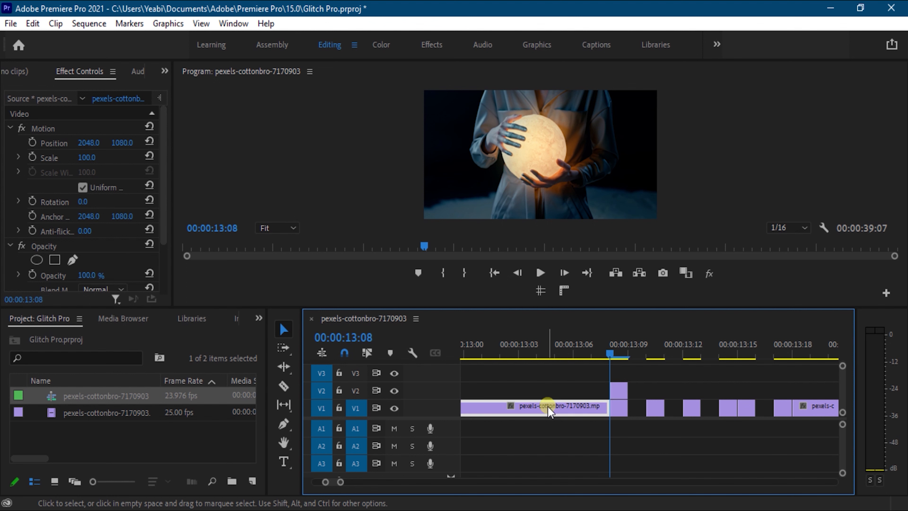
click(618, 390)
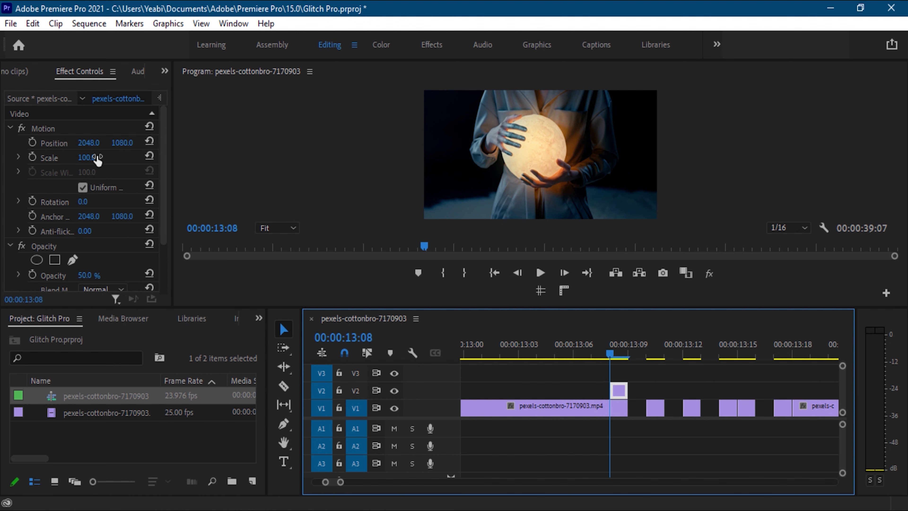
drag(90, 145, 40, 145)
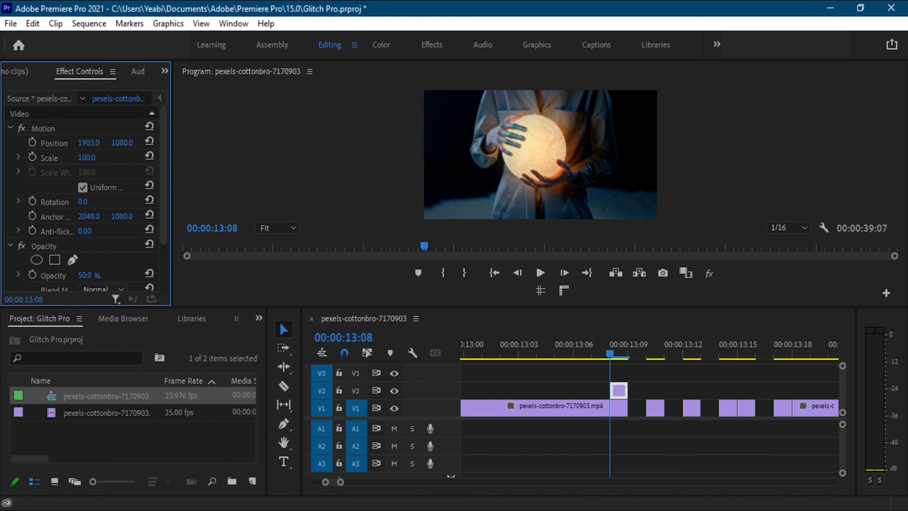
- Check the offset V2 copy at 00:00:13:08 and advance the playhead to 00:00:13:09
click(611, 353)
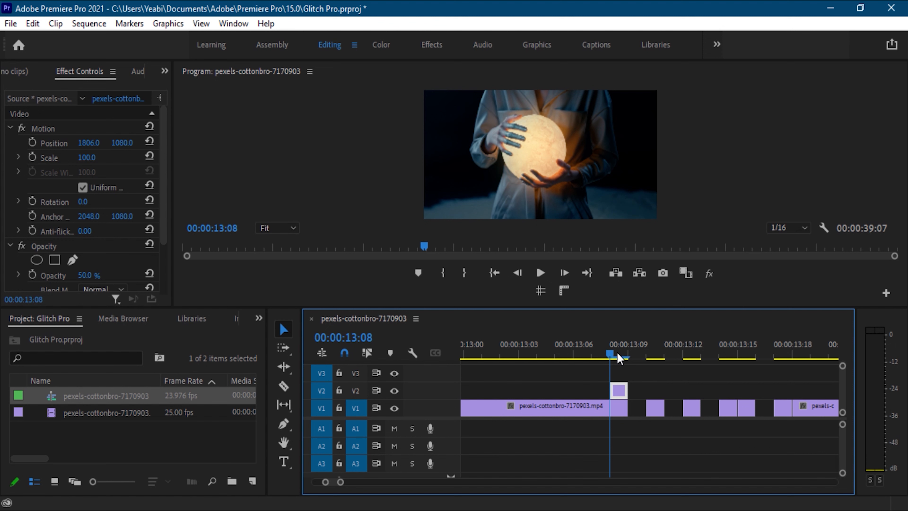
drag(340, 483, 338, 483)
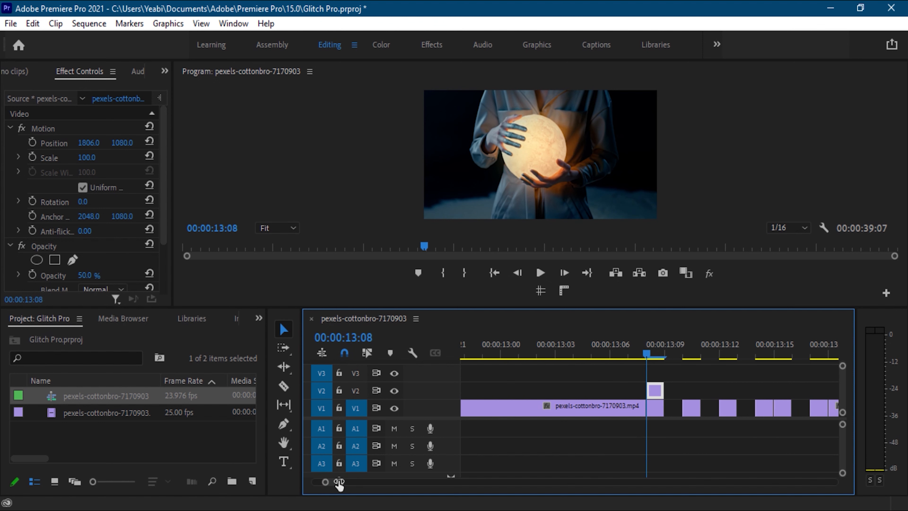
click(662, 358)
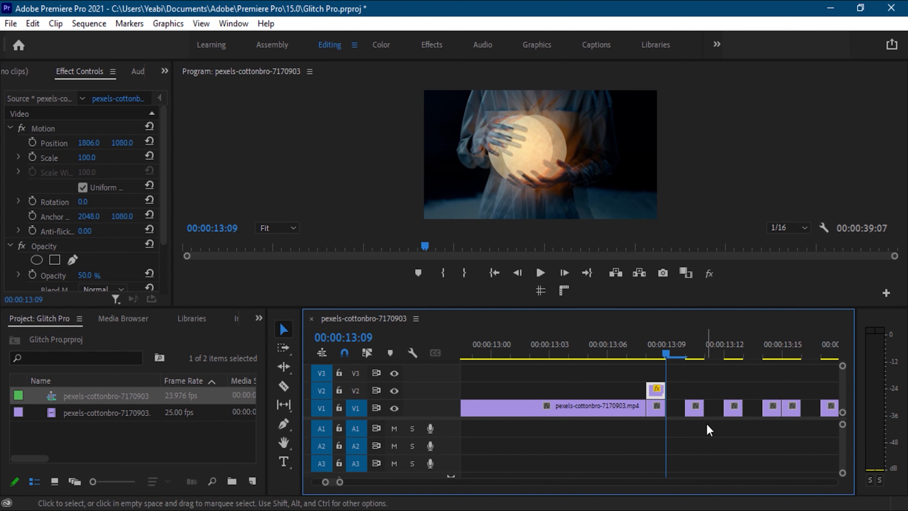
- Duplicate the one-frame V1 pieces at 00:00:13:10, 00:00:13:12, 00:00:13:14 and 00:00:13:15 onto V2 directly above their originals
click(695, 410)
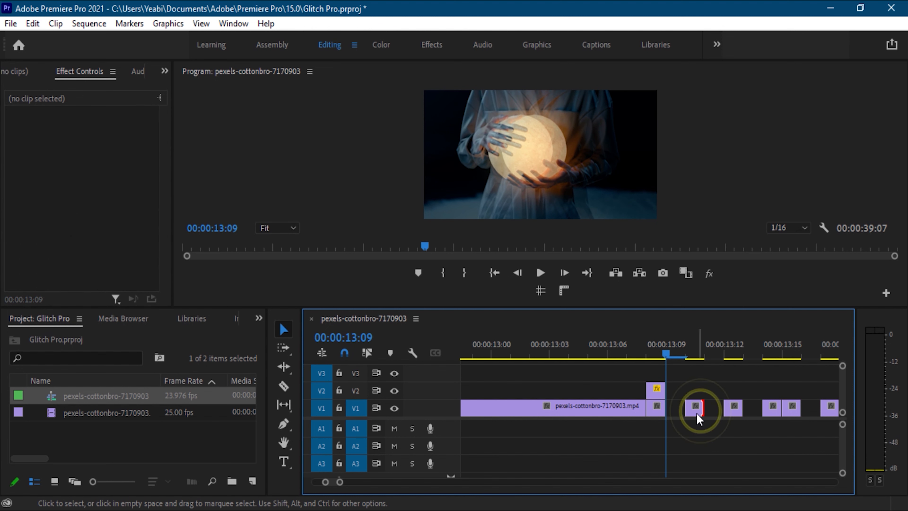
drag(695, 410, 731, 392)
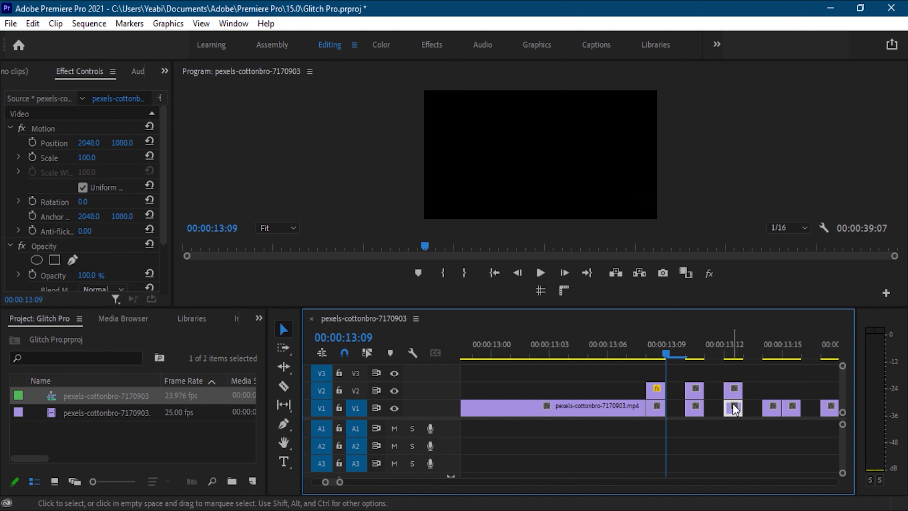
click(773, 411)
drag(774, 417, 792, 391)
click(792, 417)
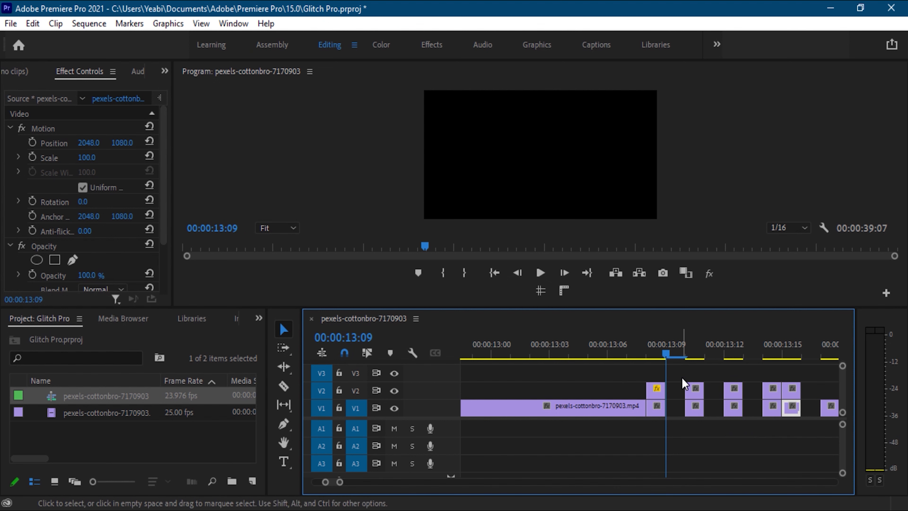
- Move the playhead to 00:00:13:18 and duplicate the one-frame V1 piece just before it onto V2
key(Right)
key(Right)
key(Right)
key(Right)
key(Right)
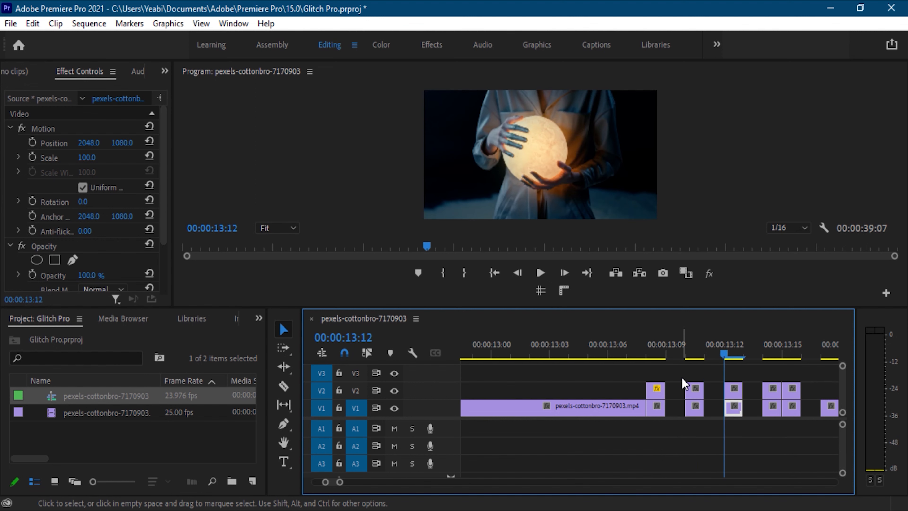
key(Right)
key(Right)
key(Right)
key(Right)
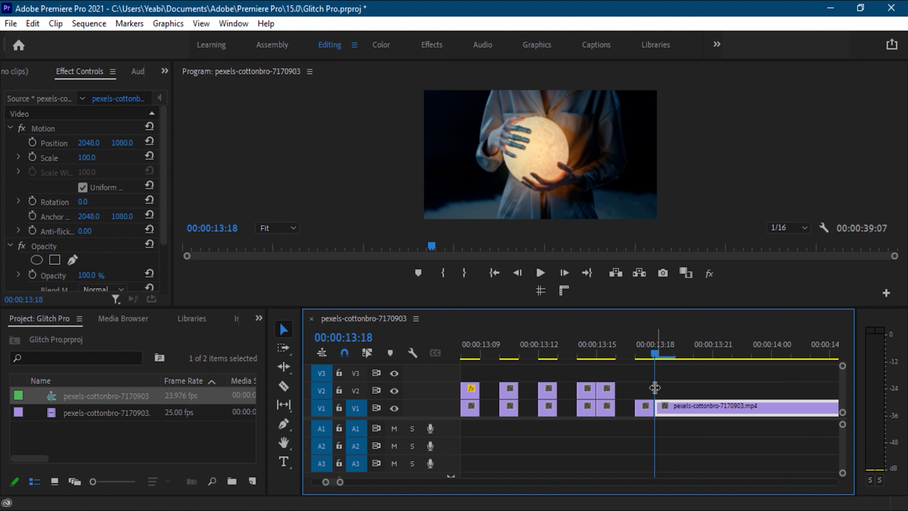
click(645, 410)
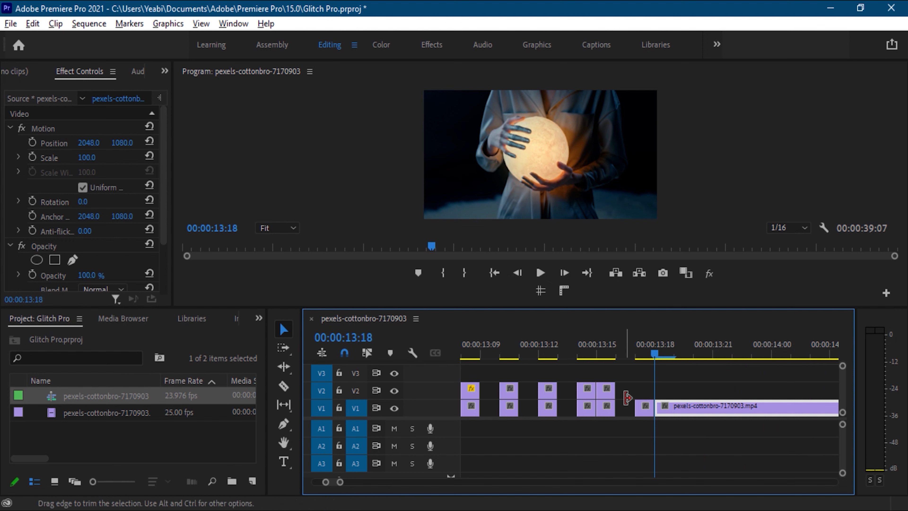
key(alt)
drag(645, 411, 645, 391)
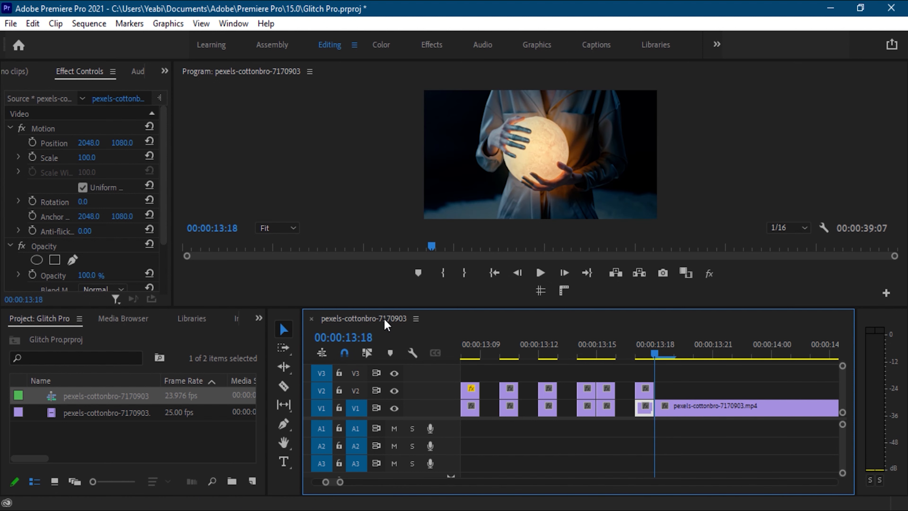
- Copy the first V2 piece and paste only its Opacity attribute onto the other five V2 copies
right_click(464, 394)
click(469, 395)
click(470, 394)
right_click(470, 395)
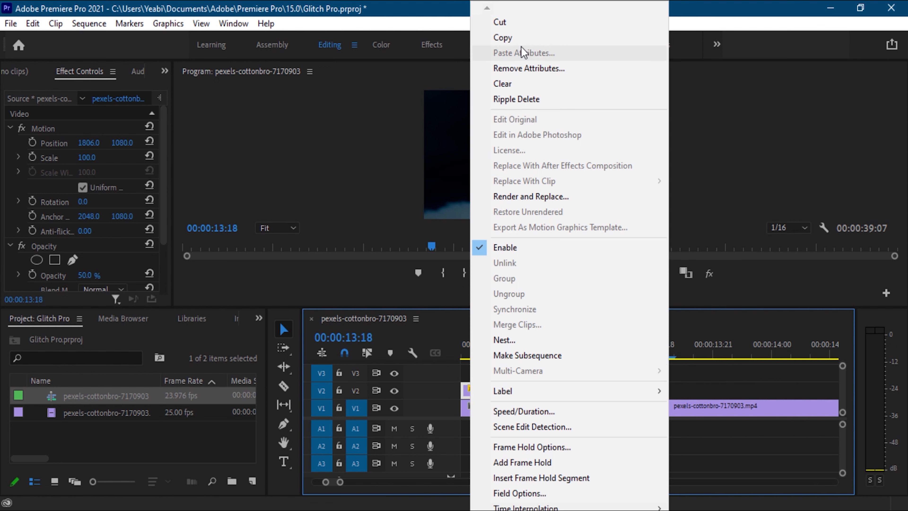
click(520, 36)
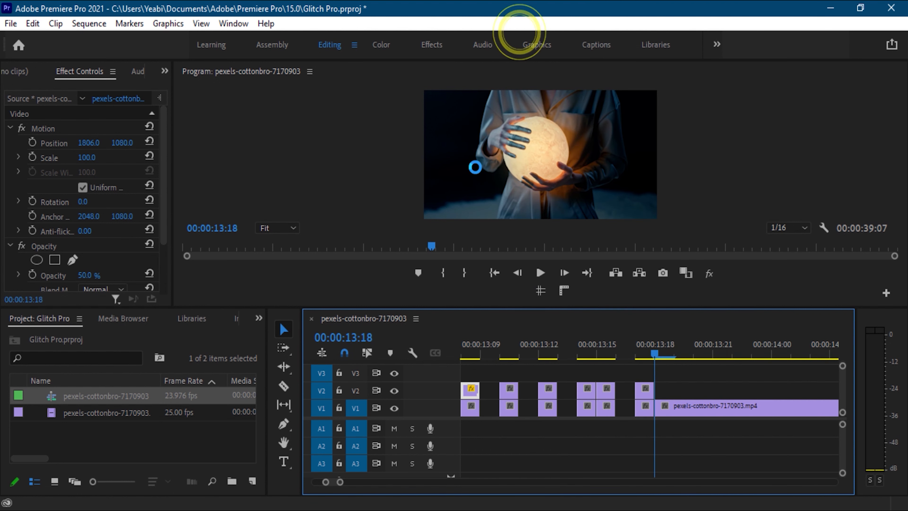
drag(491, 389, 643, 391)
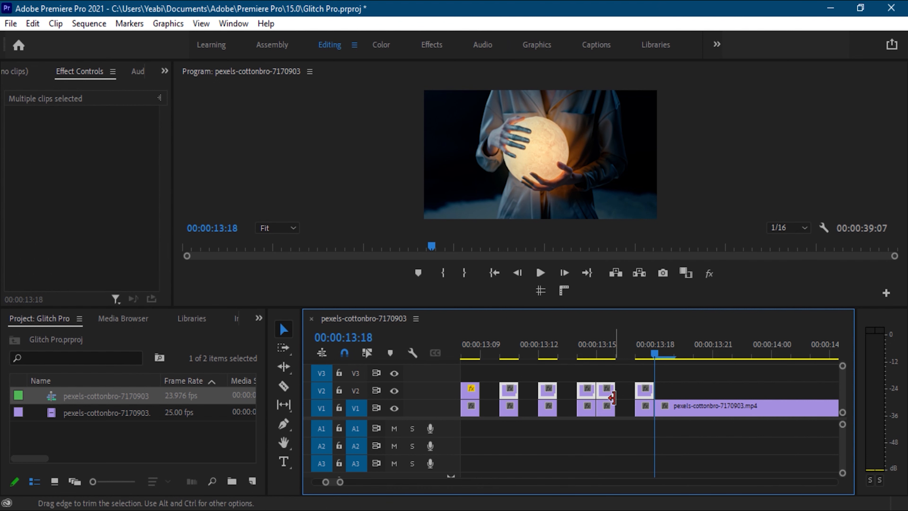
right_click(605, 397)
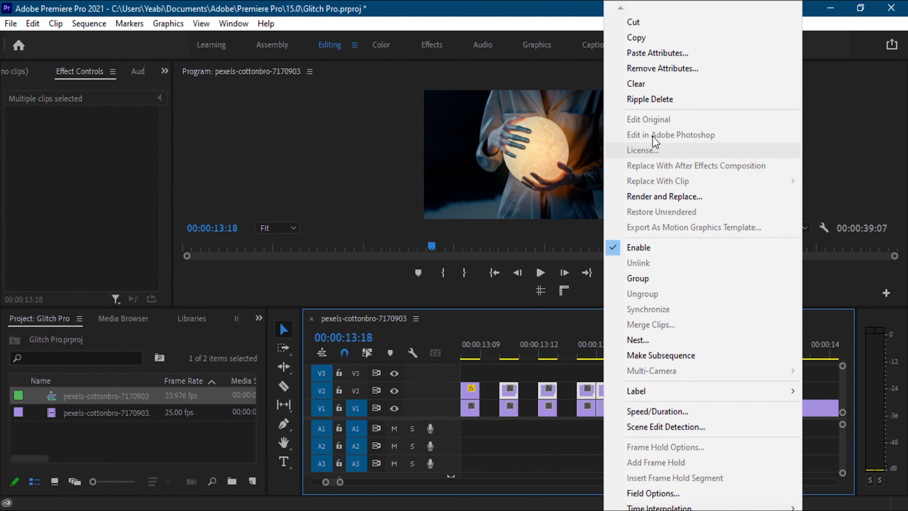
click(662, 54)
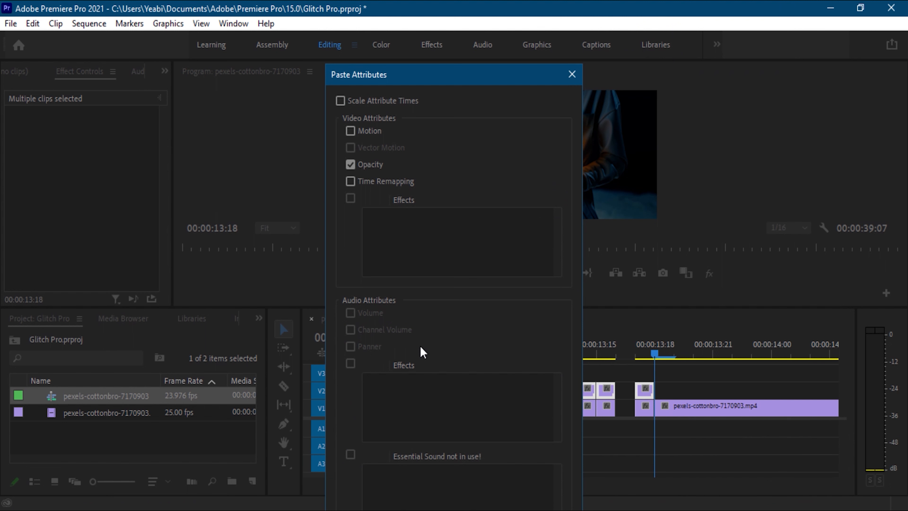
key(Return)
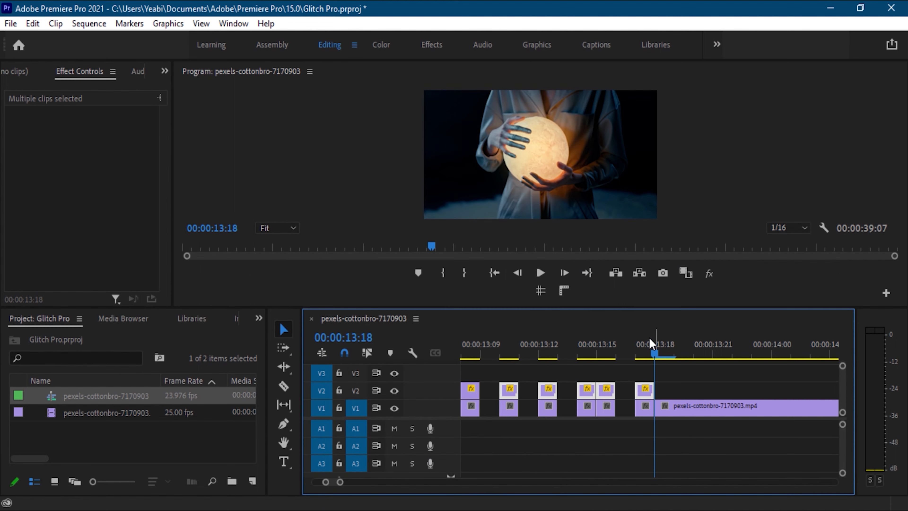
- Examine the overlaid pieces frame by frame, going back to 00:00:13:09 and then forward to 00:00:13:14
key(Left)
key(Left)
key(Left)
key(Left)
key(Left)
key(Left)
key(Left)
key(Left)
key(Left)
key(Left)
key(Left)
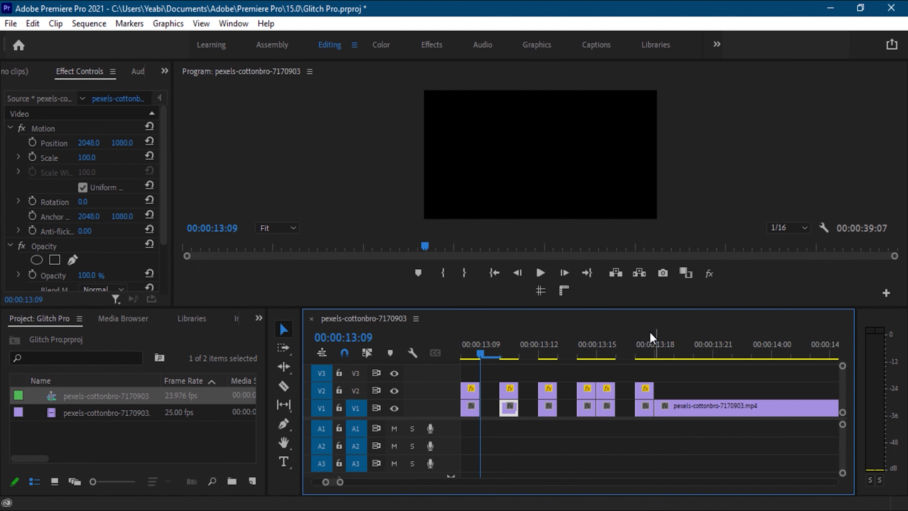
key(Right)
key(Right)
key(Right)
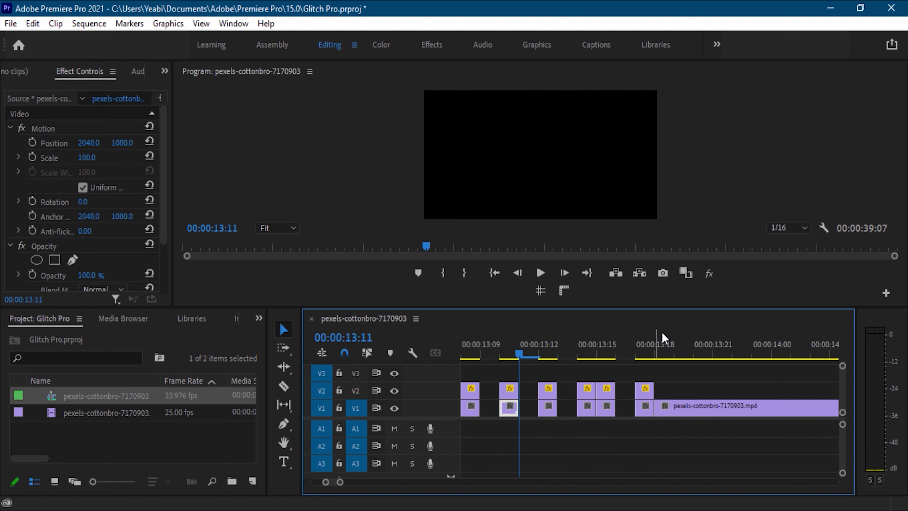
key(Right)
key(Right)
key(Right)
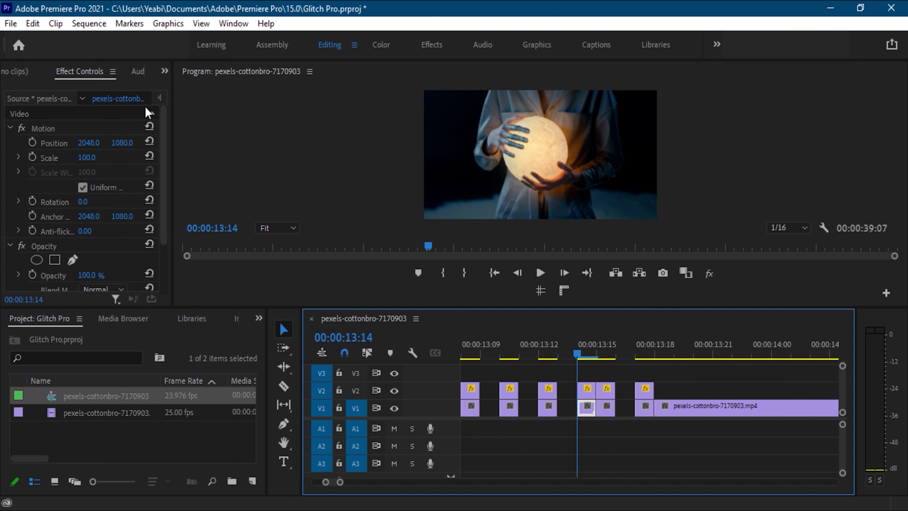
- Set the scale of the V2 copy at 00:00:13:10 to 132
click(506, 388)
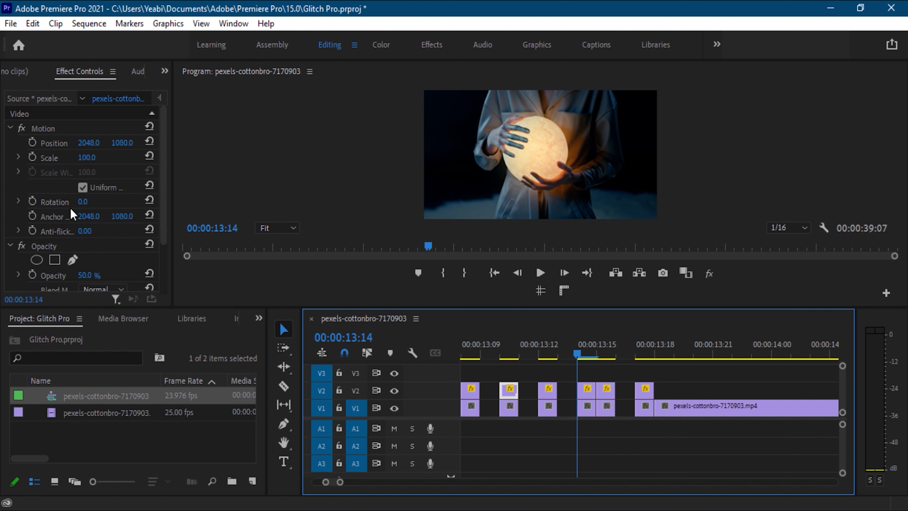
drag(83, 156, 89, 155)
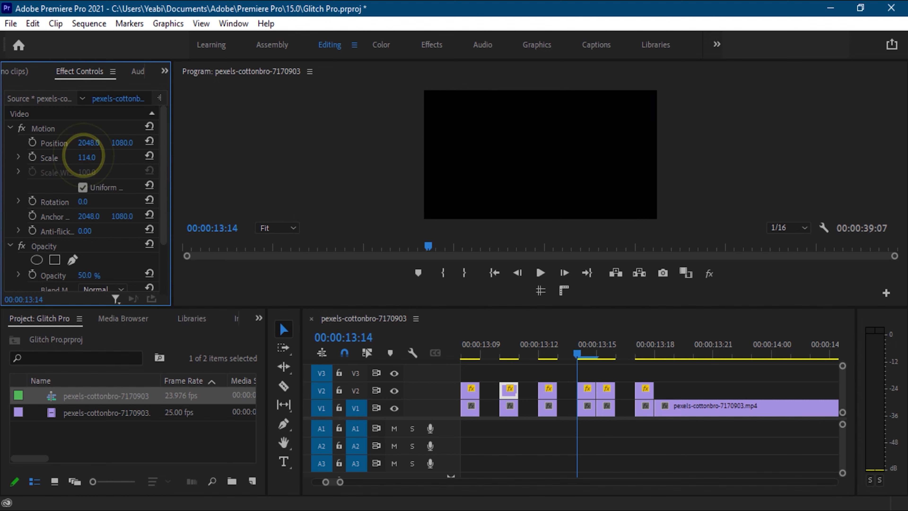
drag(578, 356, 514, 376)
drag(90, 144, 22, 144)
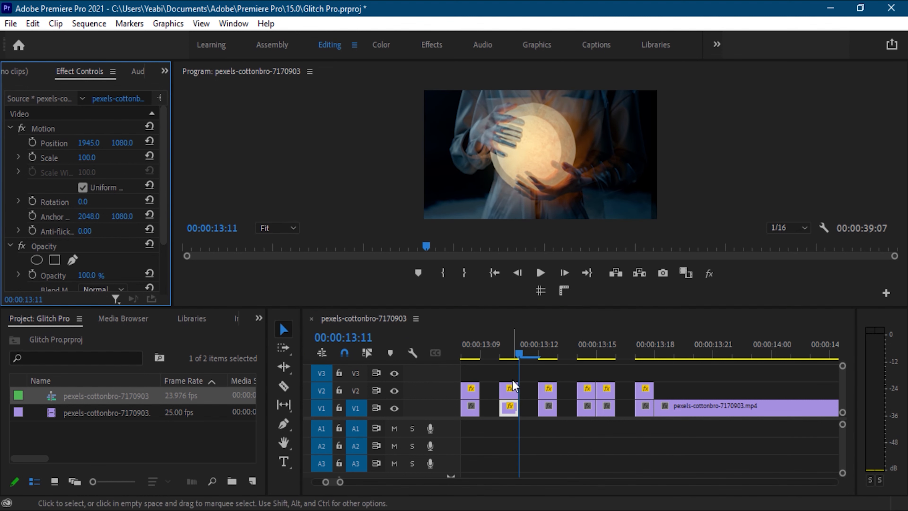
key(ctrl+z)
- Move the playhead to 00:00:13:10 and shift the V2 copy's horizontal position there to 1936
click(514, 358)
click(510, 387)
drag(88, 144, 69, 144)
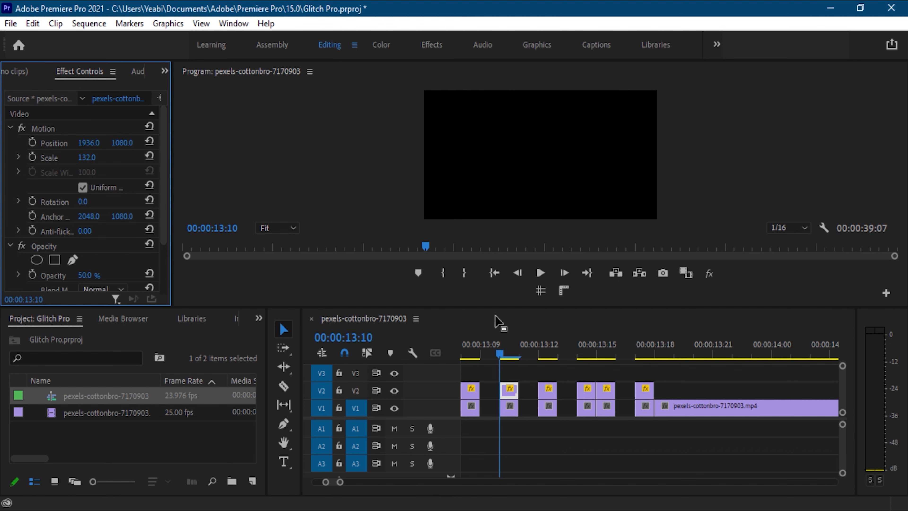
- Review the glitch section from 00:00:13:00 through 00:00:16:05
drag(501, 353, 465, 358)
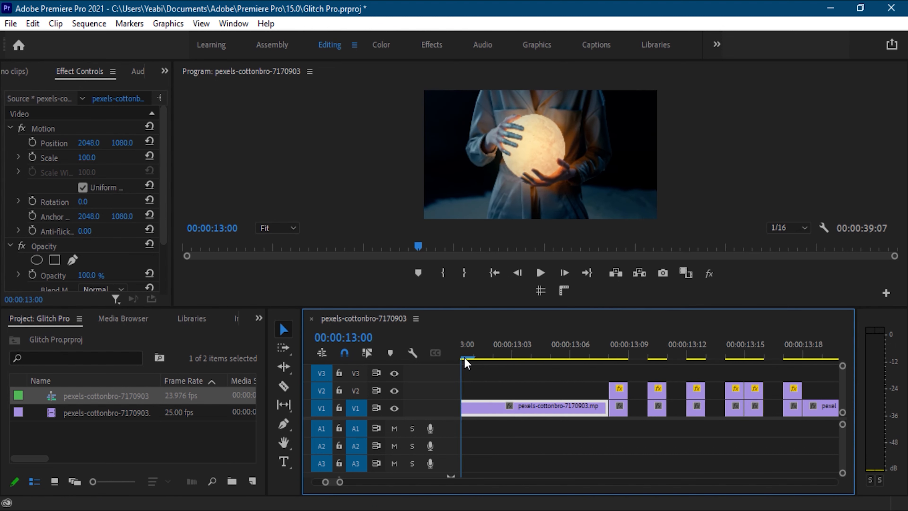
drag(361, 481, 398, 486)
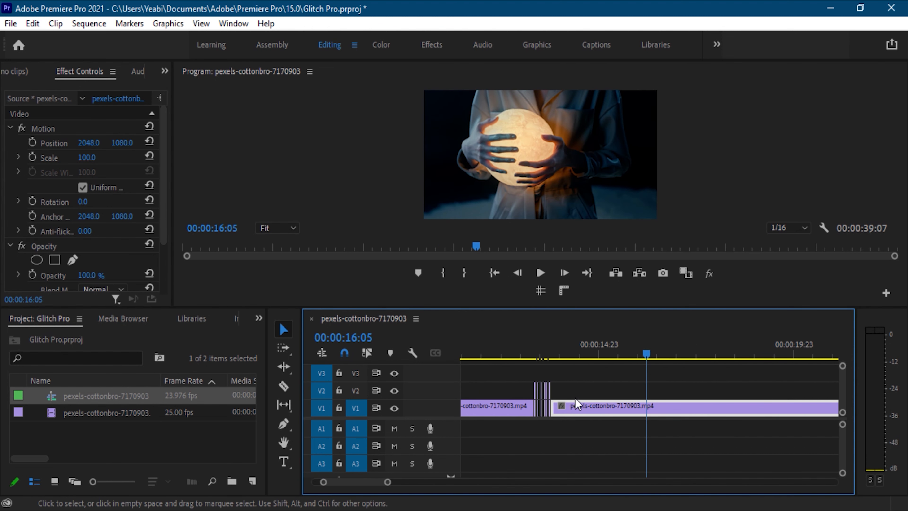
- Move the trailing V1 clip farther along the timeline and duplicate all the one-frame V1 and V2 pieces into the gap from 00:00:13:19
drag(576, 402, 669, 402)
drag(588, 386, 535, 430)
click(543, 412)
drag(570, 373, 532, 432)
click(392, 482)
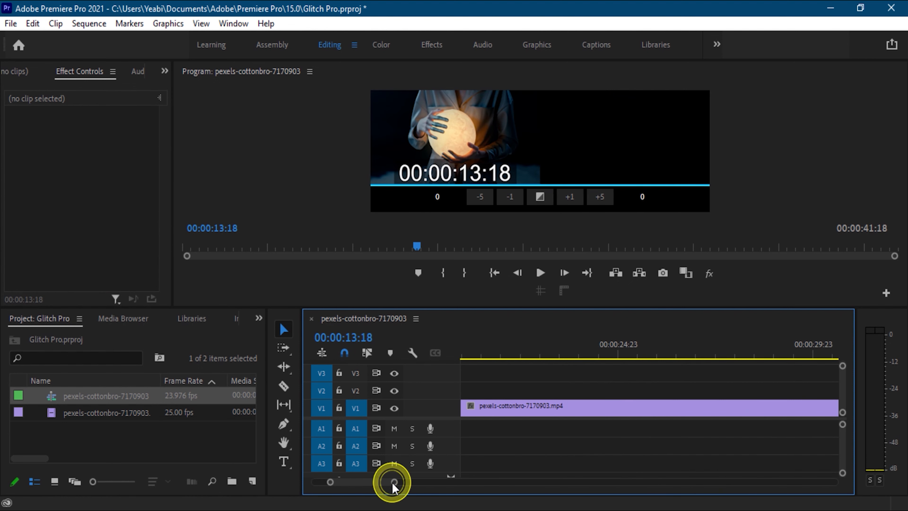
drag(394, 486, 368, 495)
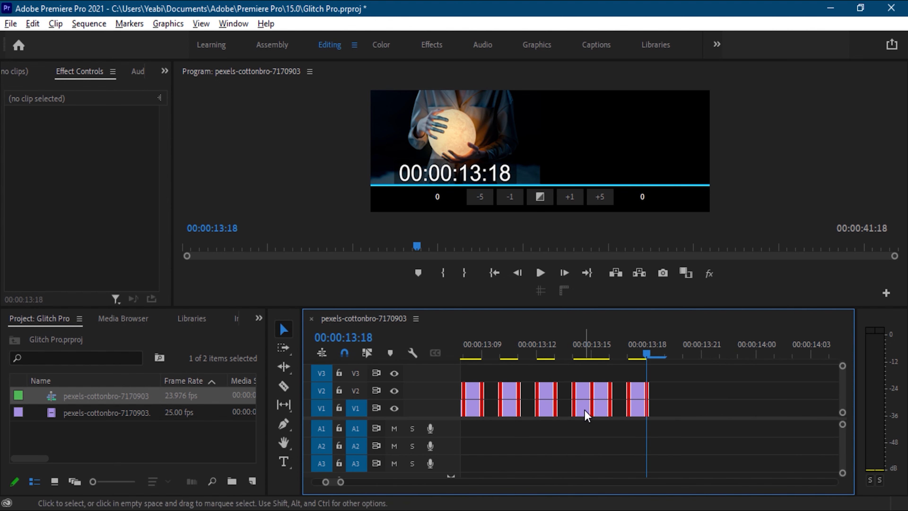
mouse_move(585, 415)
mouse_down()
mouse_move(582, 407)
mouse_move(586, 414)
mouse_up()
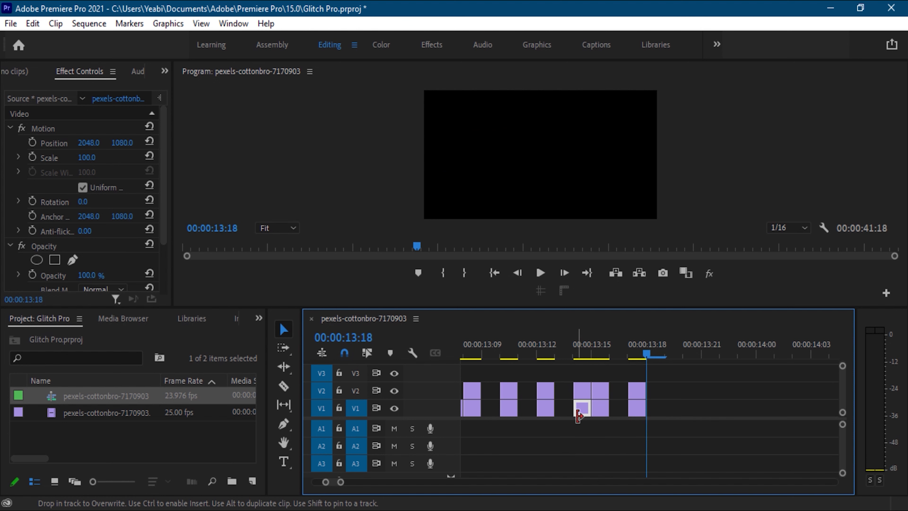
drag(693, 392, 467, 438)
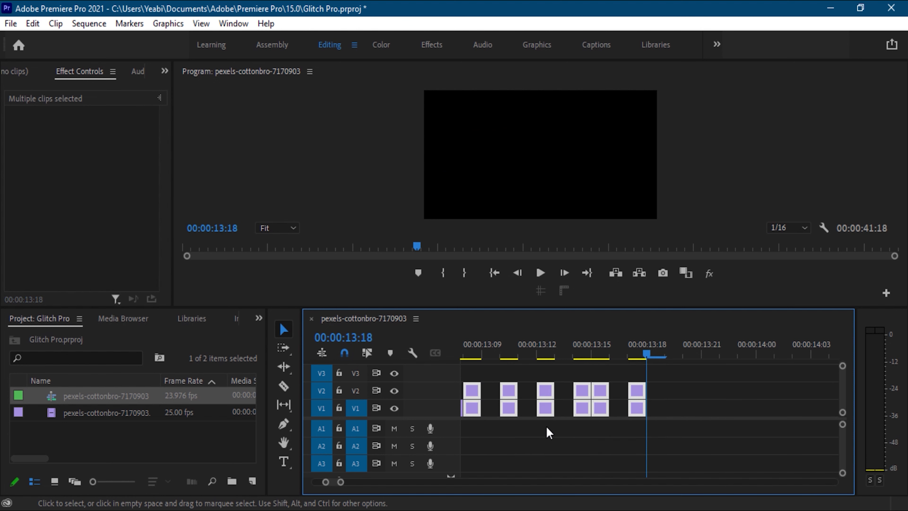
drag(547, 415, 750, 412)
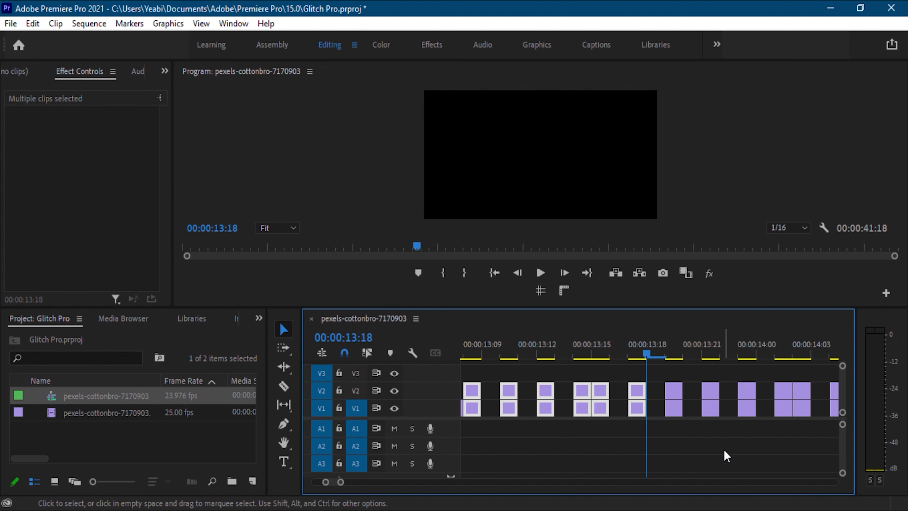
- Play past the duplicated pieces and close the empty gap between them and the trailing V1 clip
key(space)
key(space)
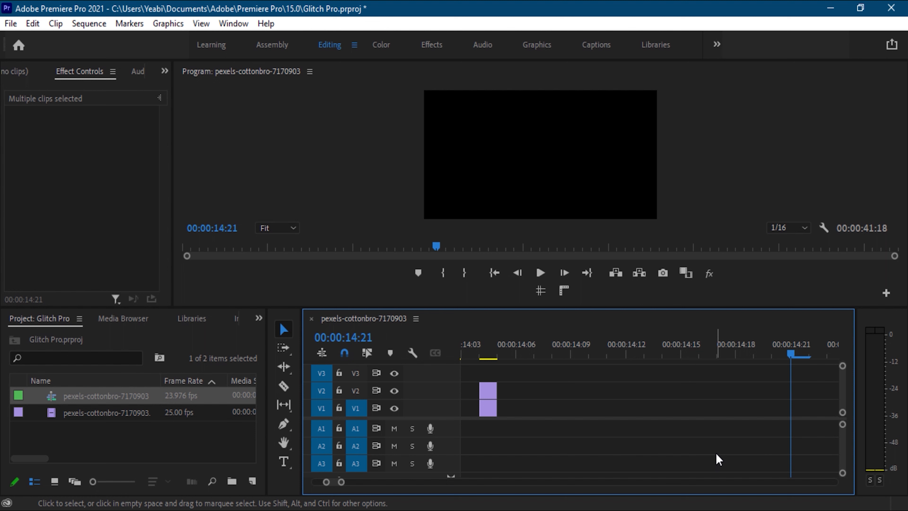
right_click(696, 418)
click(726, 426)
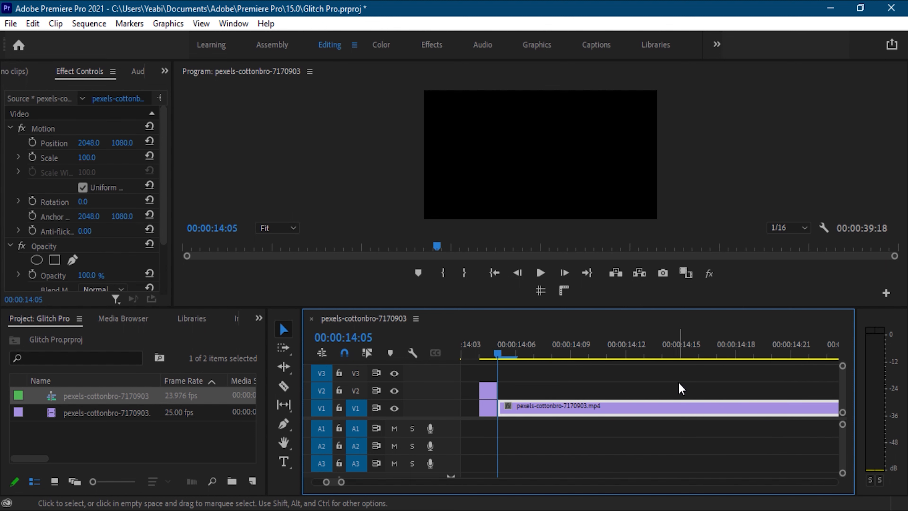
- Play back the extended glitch section from 00:00:09:00 to 00:00:15:07
drag(341, 482, 451, 485)
click(543, 355)
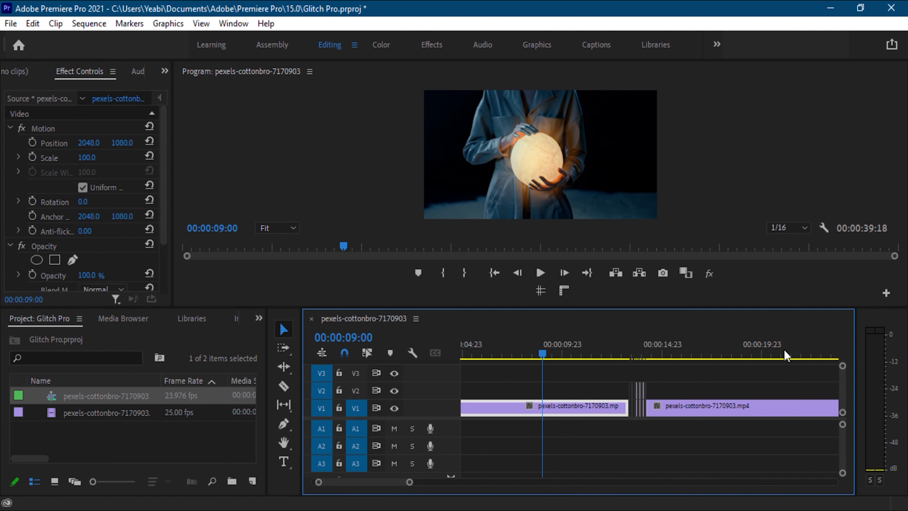
key(space)
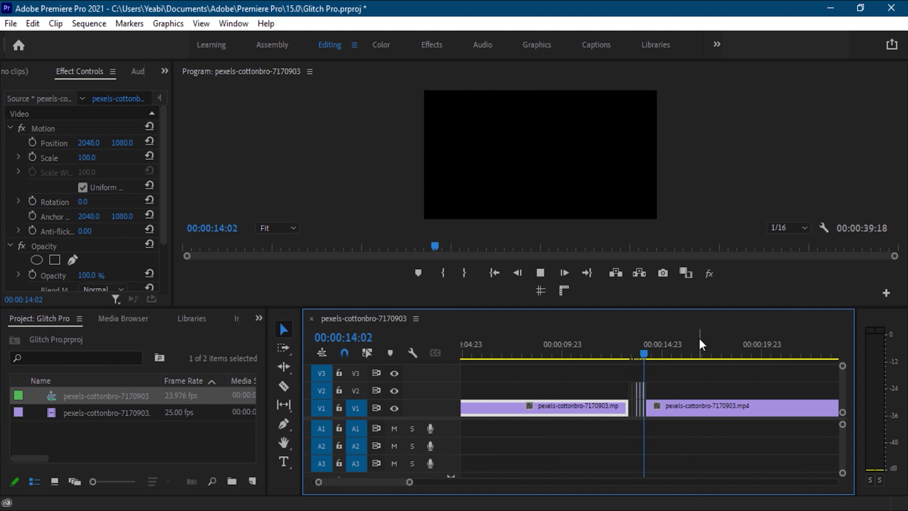
key(space)
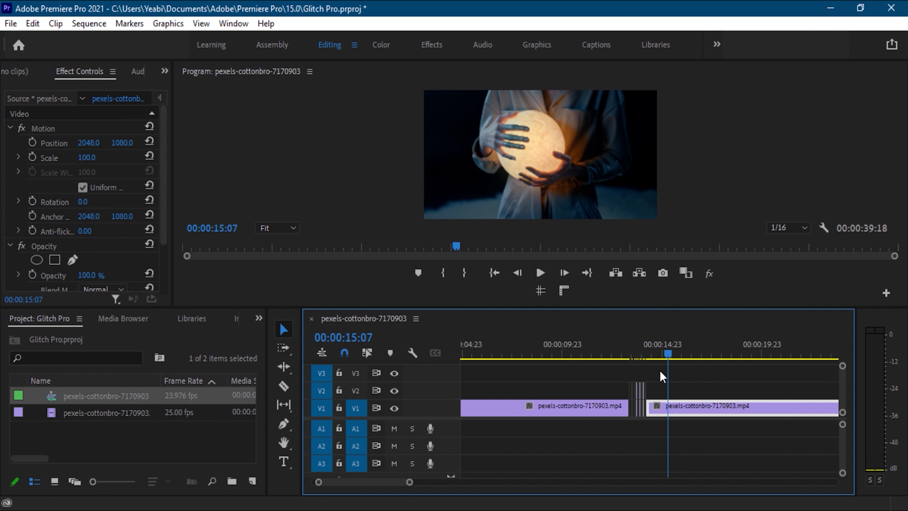
- Step backward frame by frame through the glitch pieces from 00:00:13:22 to 00:00:13:10
drag(410, 485, 359, 482)
click(476, 356)
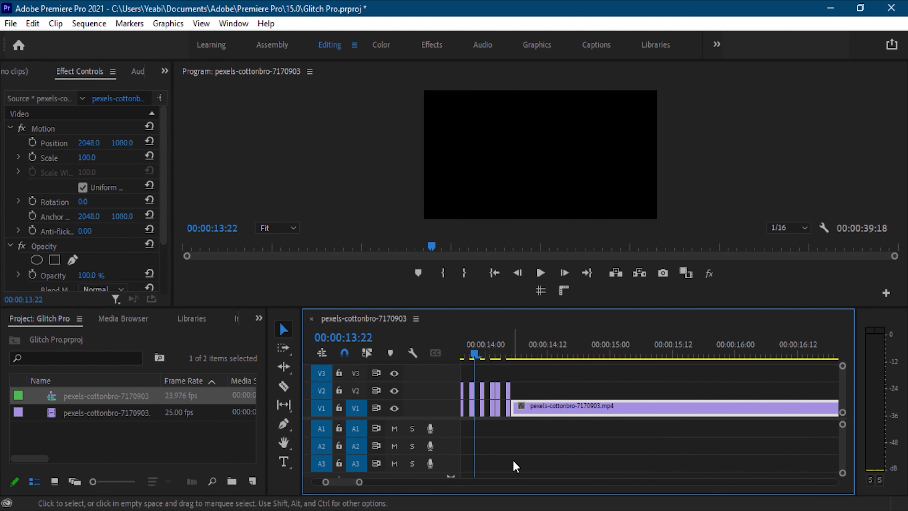
key(Left)
key(Left)
key(Left)
key(Left)
key(Left)
key(Left)
key(Left)
key(Left)
key(Left)
key(Left)
key(Left)
key(Left)
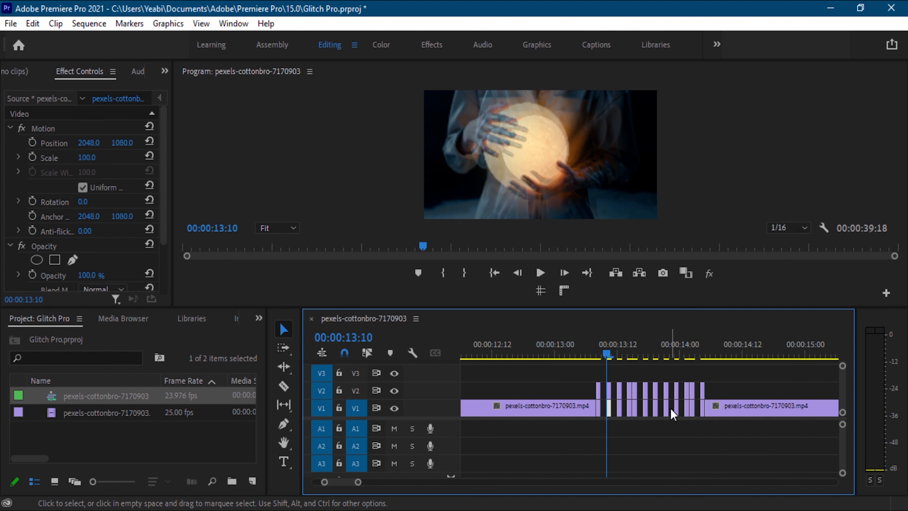
- Find the Arithmetic video effect by searching for "arit" and apply it to the first one-frame V2 piece
click(612, 394)
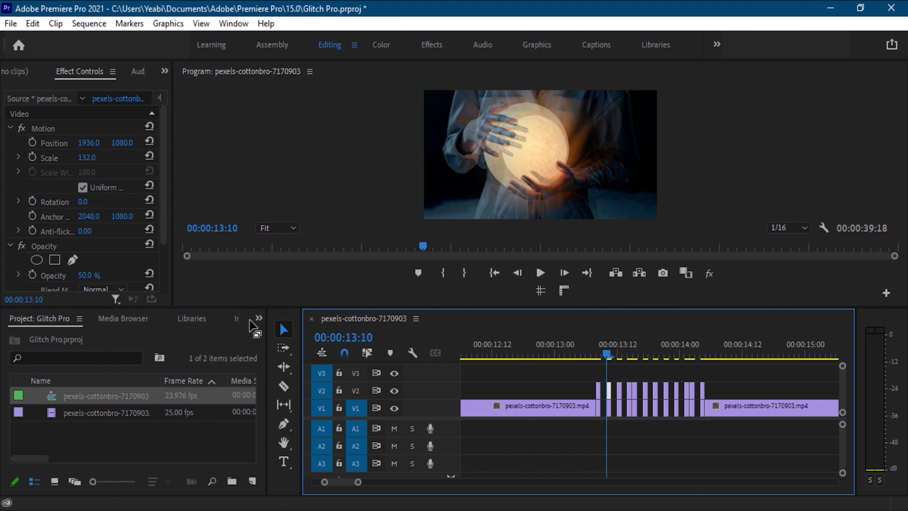
click(258, 319)
click(280, 395)
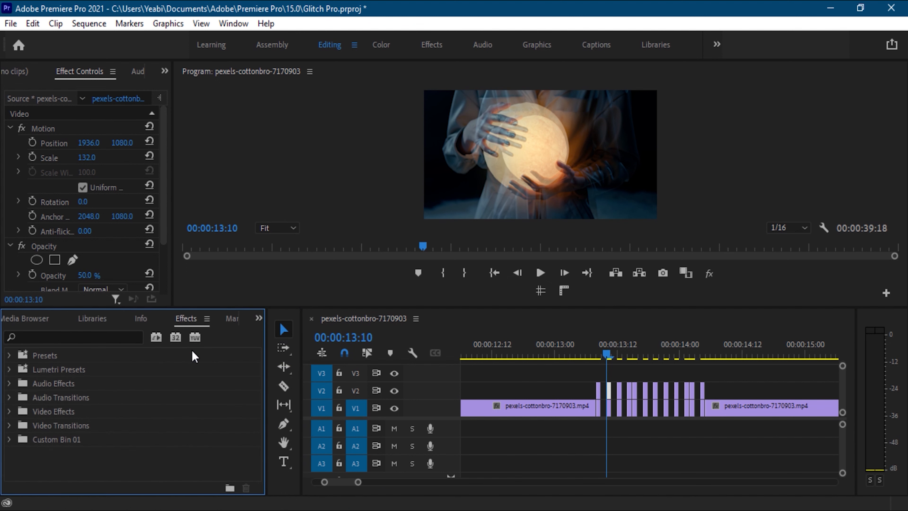
click(117, 337)
text(a)
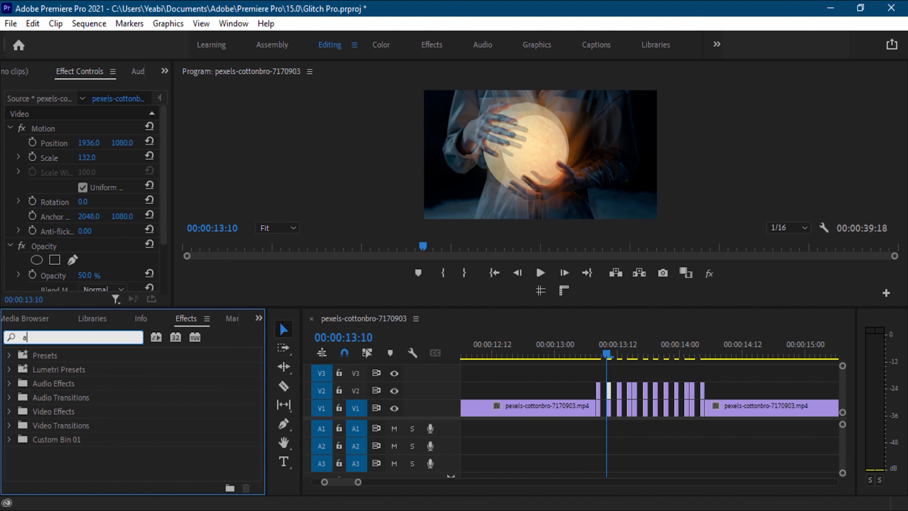
text(r)
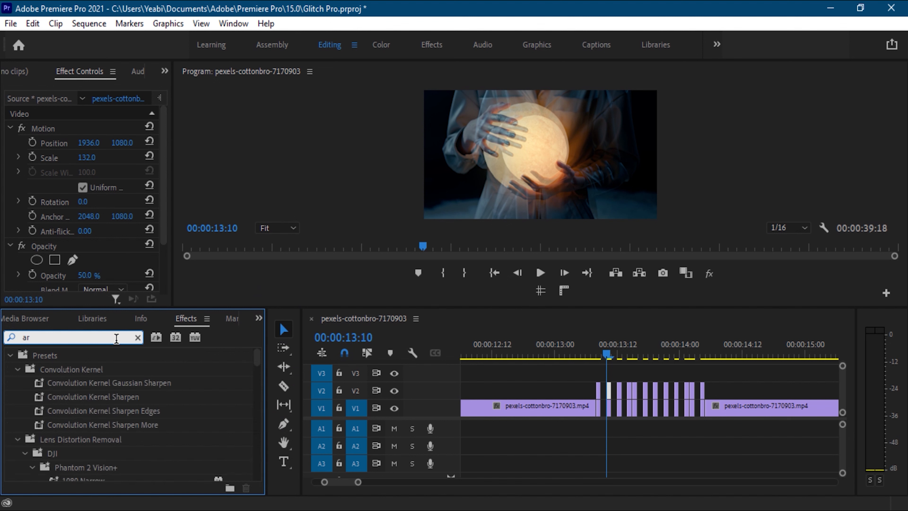
text(it)
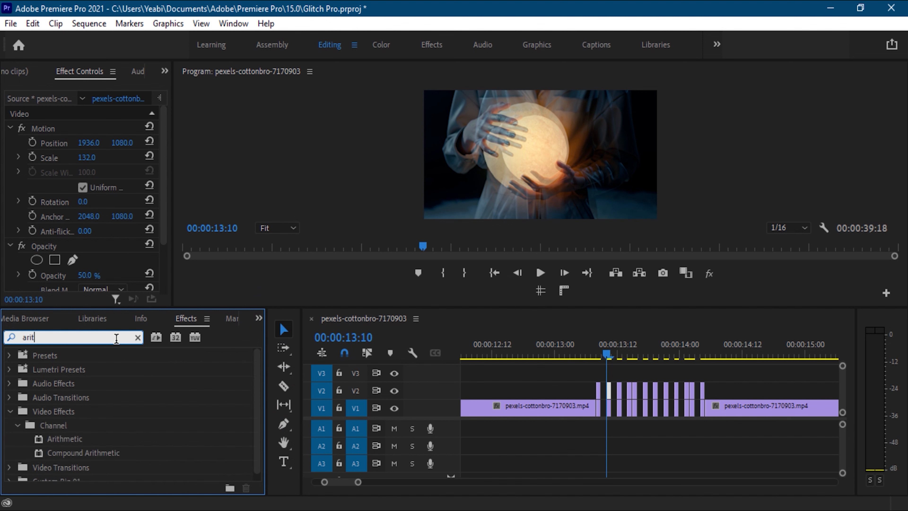
drag(70, 445, 605, 394)
- Set the first V2 piece's Arithmetic operator to Max and its Red Value to 191, checking the frame at 00:00:13:09
drag(358, 481, 334, 487)
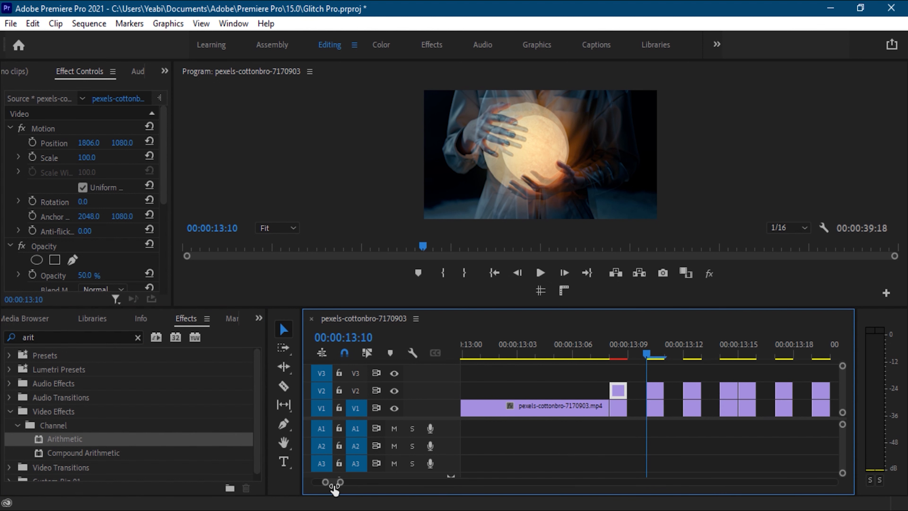
scroll(67, 201, down, 5)
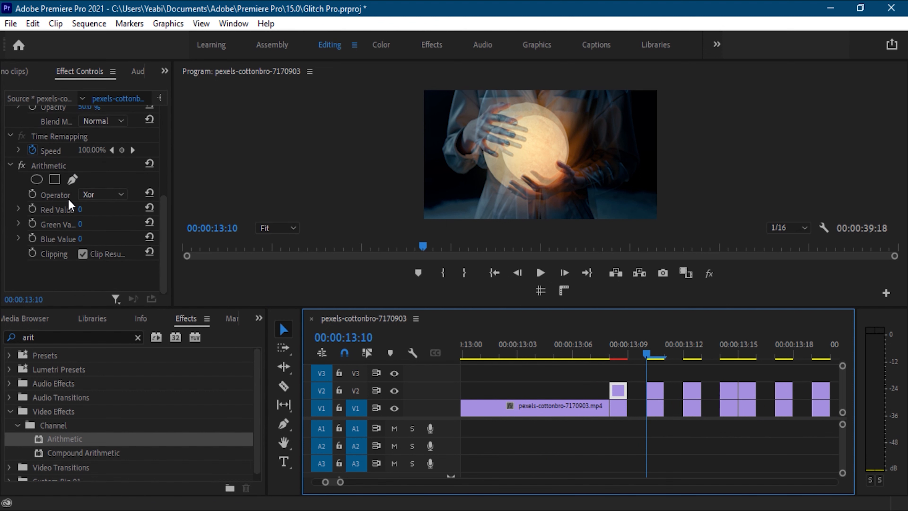
click(108, 195)
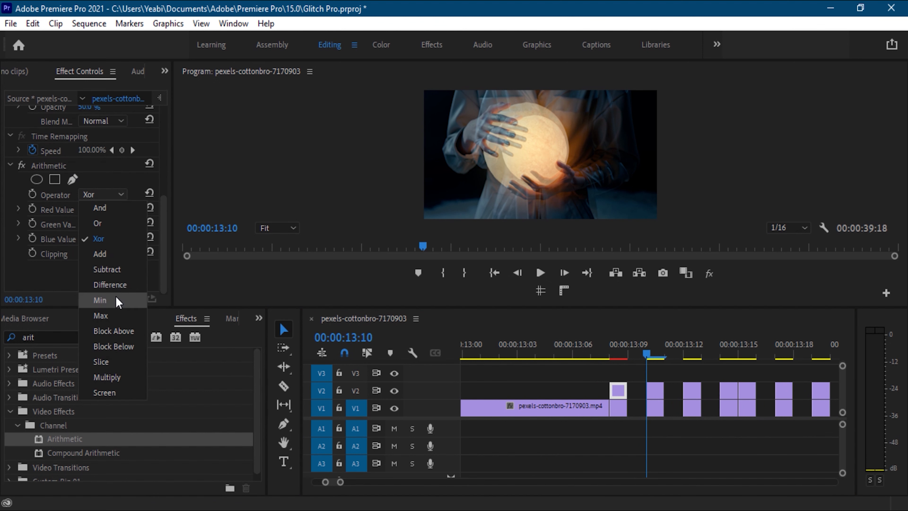
click(114, 314)
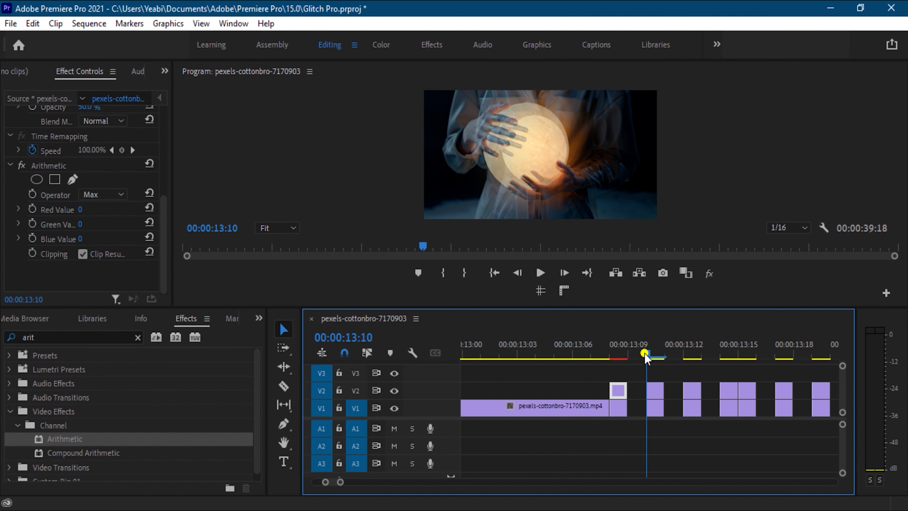
drag(645, 354, 628, 356)
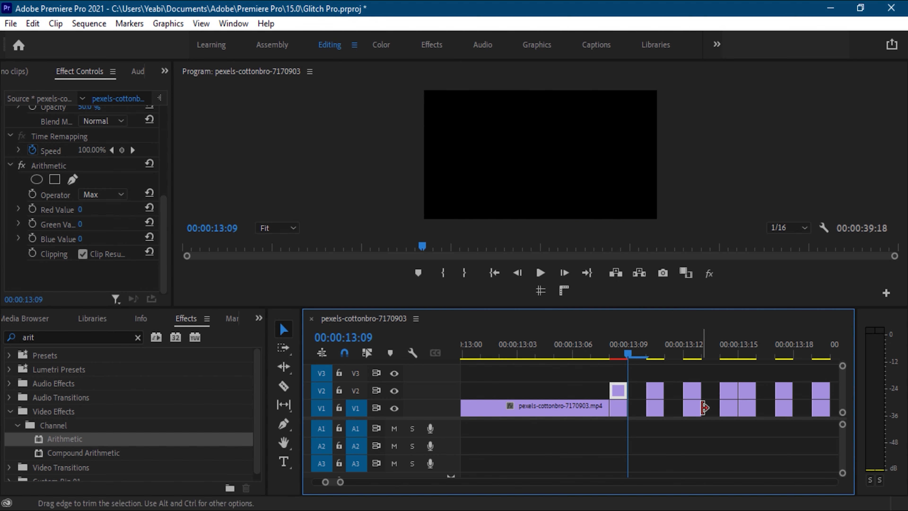
key(Left)
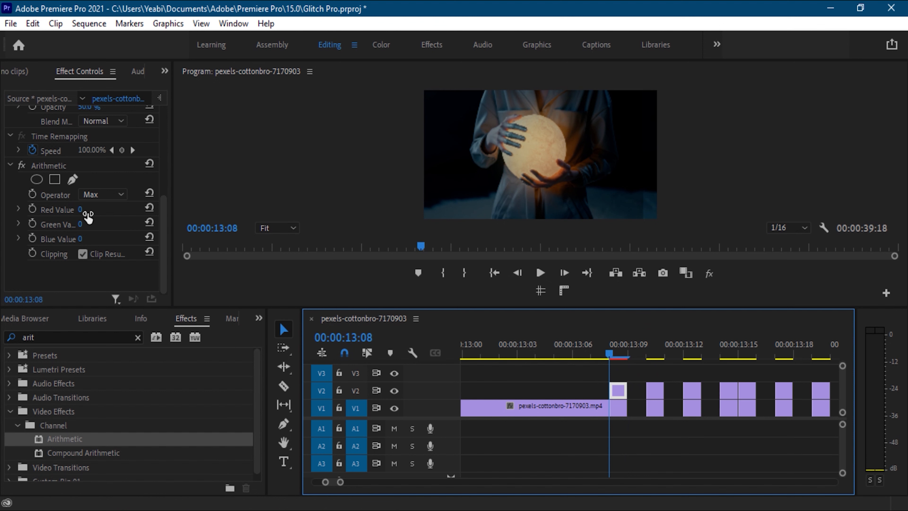
drag(87, 214, 101, 215)
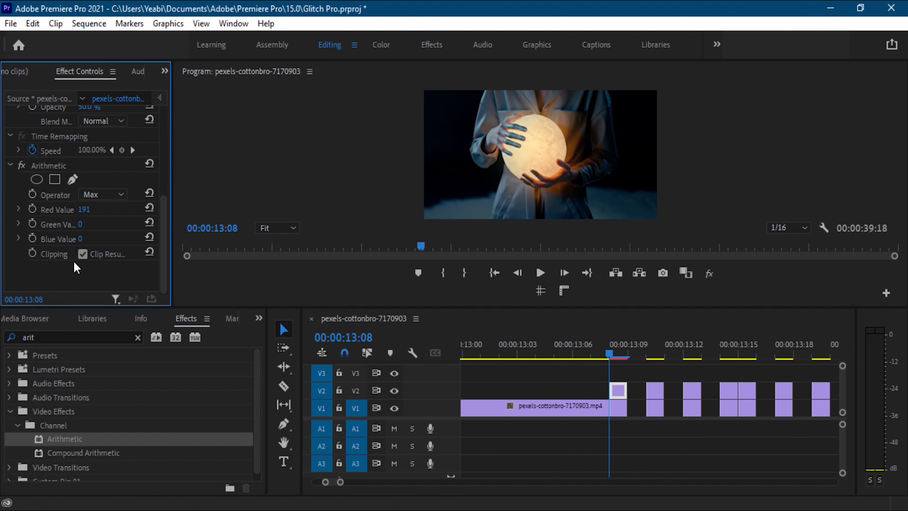
key(Right)
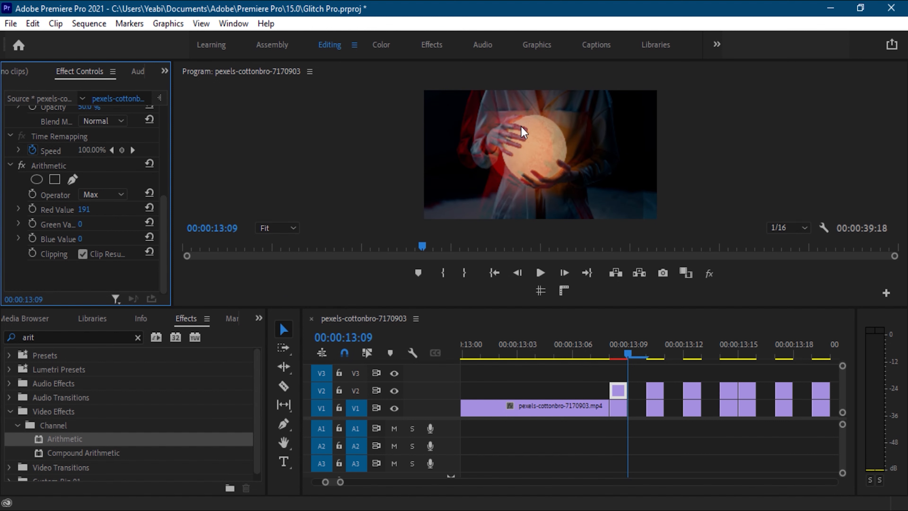
right_click(632, 391)
key(Escape)
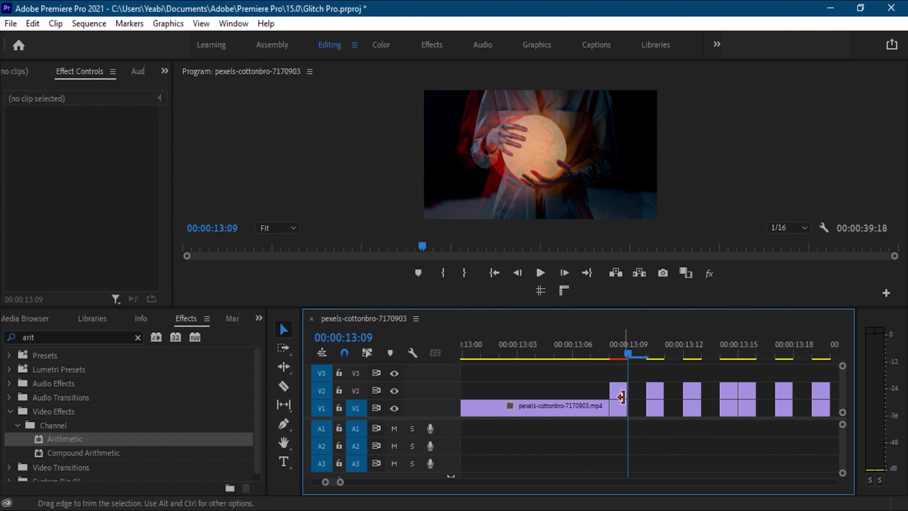
click(619, 391)
mouse_move(643, 421)
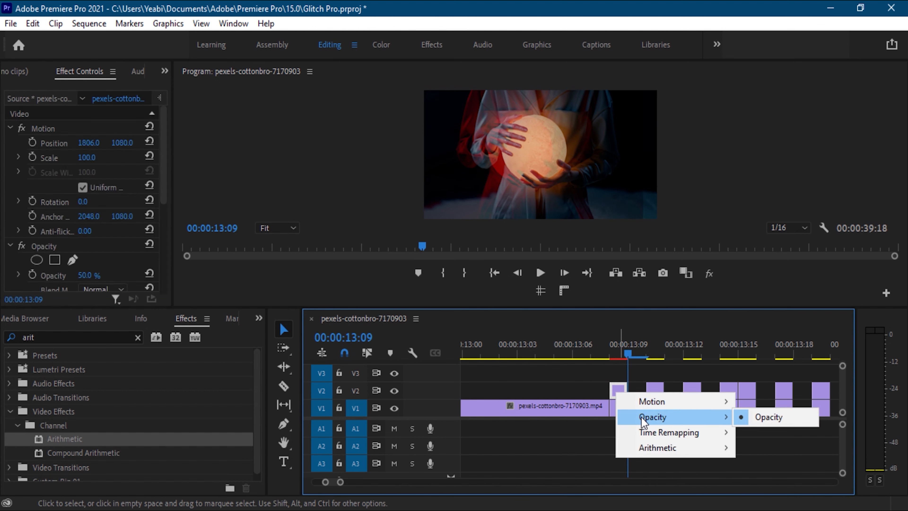
click(595, 390)
click(618, 390)
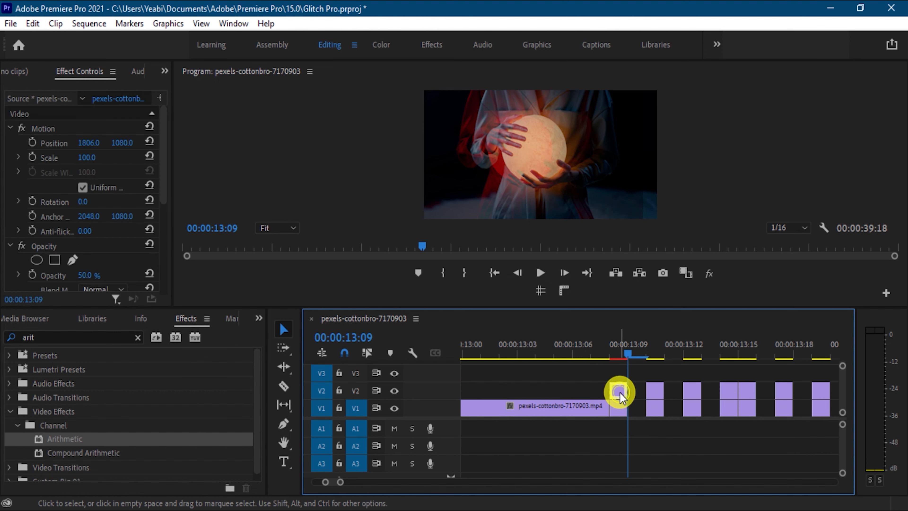
right_click(616, 392)
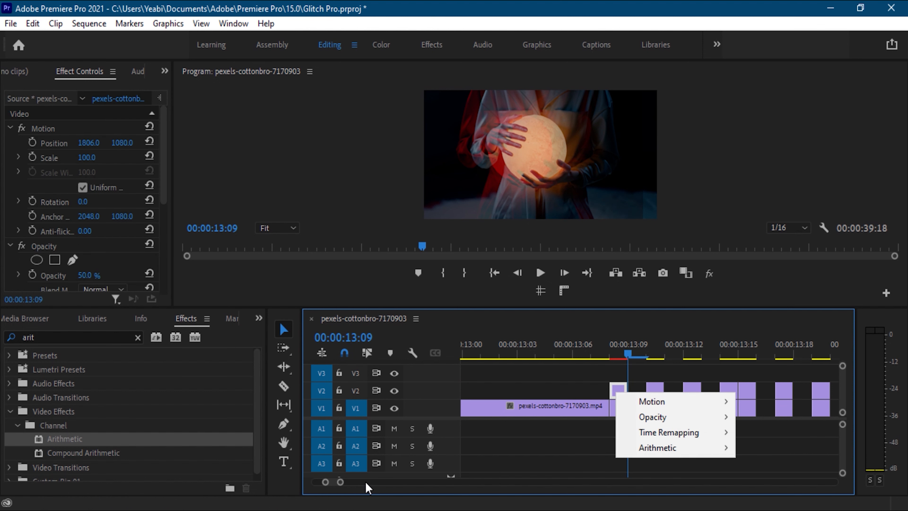
drag(331, 483, 329, 483)
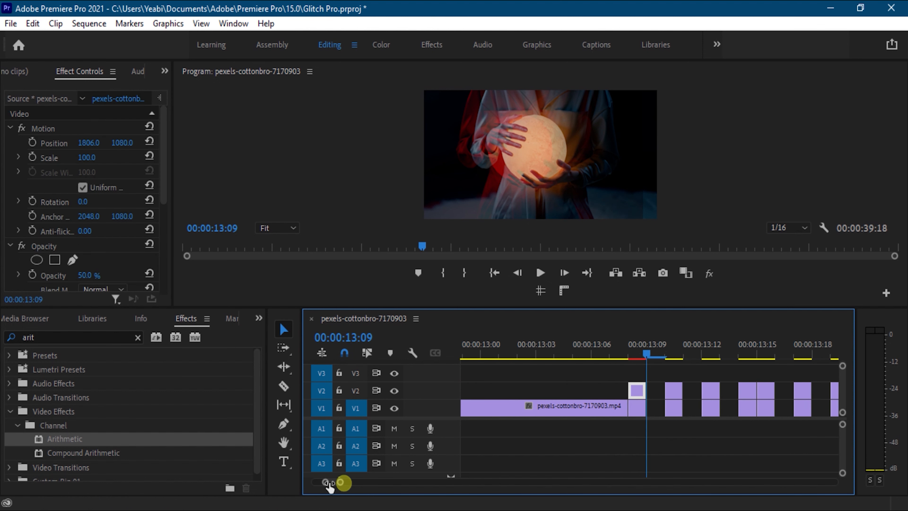
- Copy the first V2 piece and paste only its Arithmetic effect onto all the other V2 pieces, leaving out motion and opacity
right_click(637, 391)
click(704, 35)
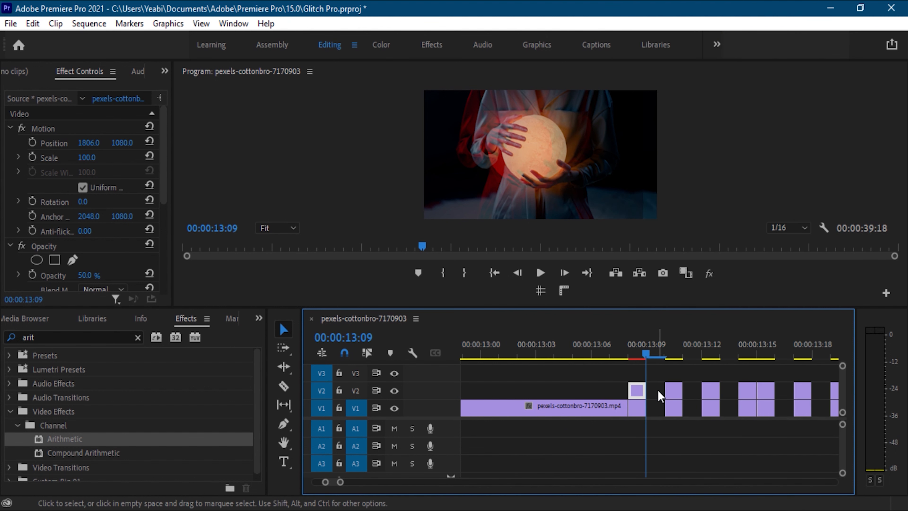
mouse_move(662, 390)
mouse_down()
mouse_move(700, 377)
mouse_move(829, 382)
mouse_move(668, 391)
mouse_up()
right_click(669, 390)
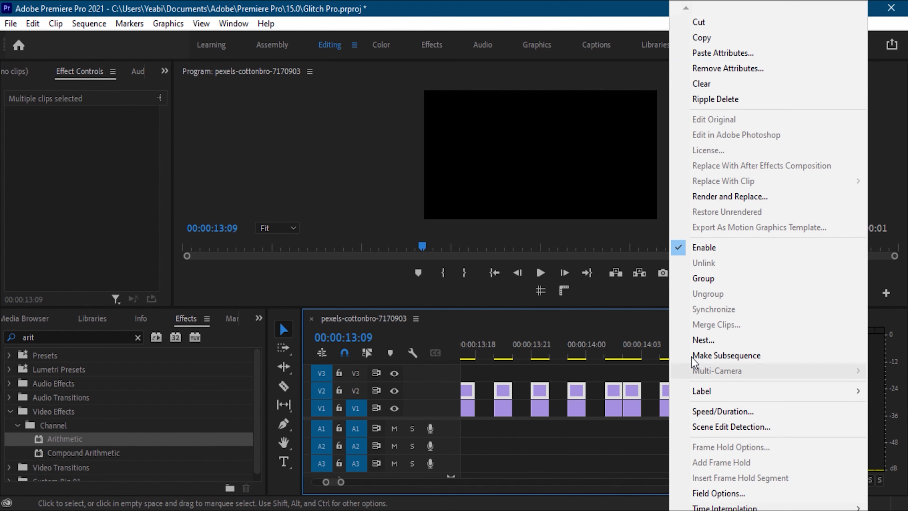
click(720, 49)
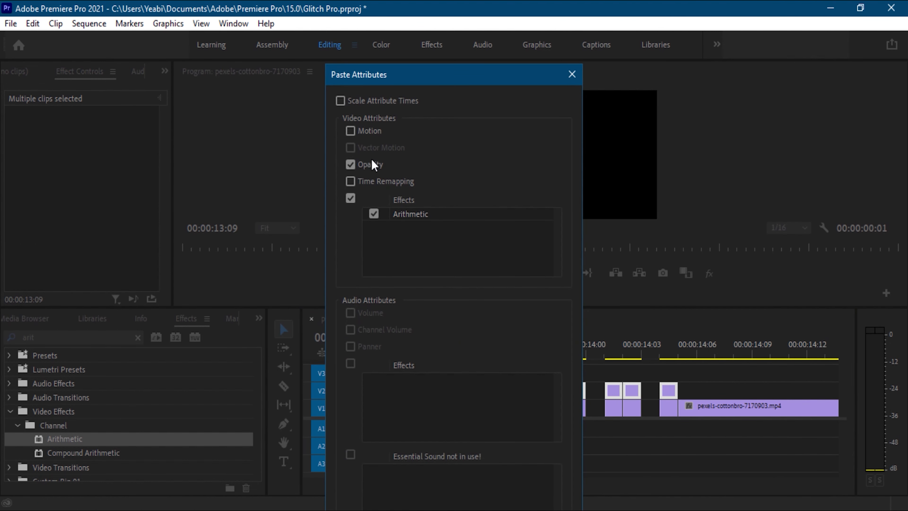
click(366, 167)
key(Return)
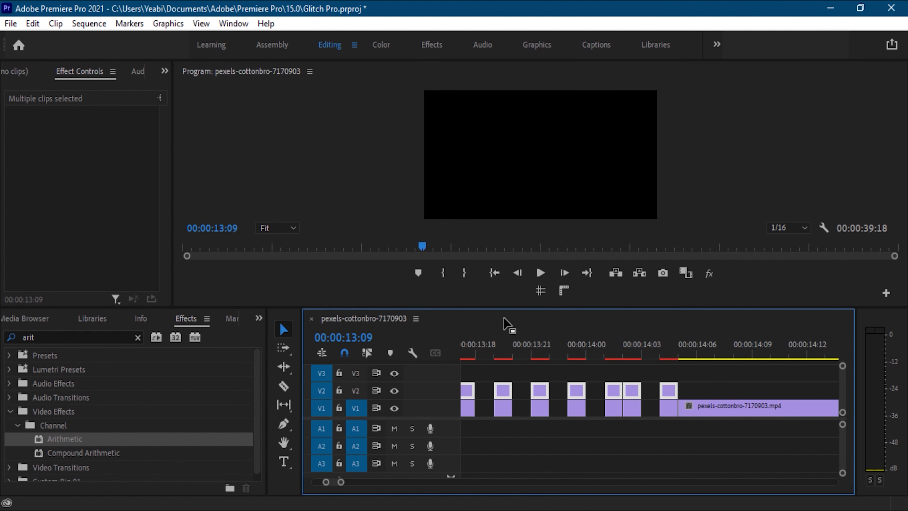
- Play back the recolored glitch section, return the playhead to 00:00:14:05 and select the trailing V1 clip
key(space)
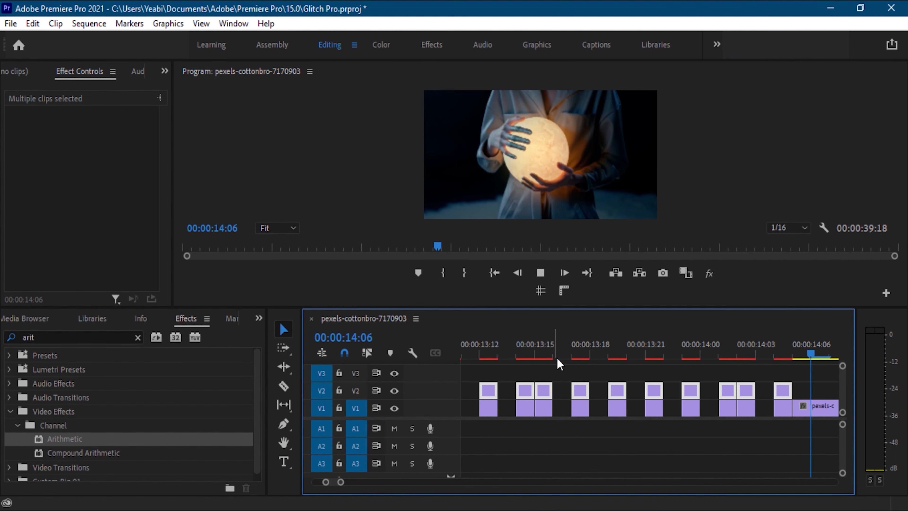
key(space)
drag(721, 354, 731, 411)
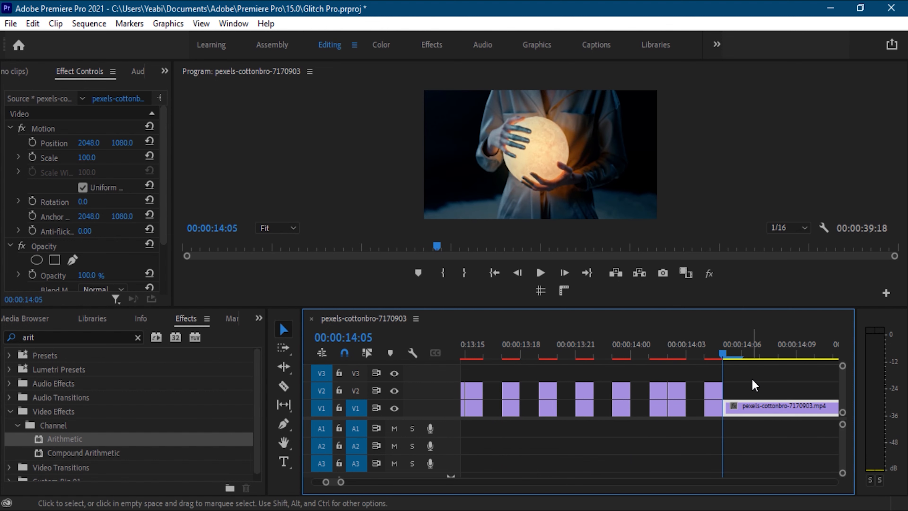